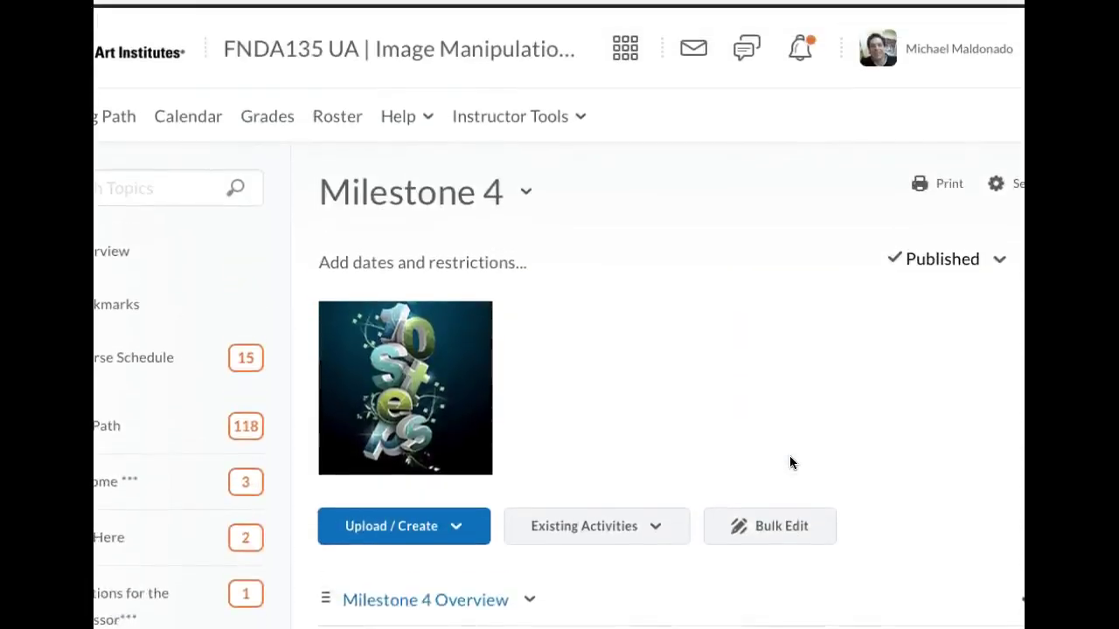
# Scroll the Milestone 4 module and open the Milestone 4 Task 1: Instructions page.
pyautogui.scroll(-3, 790, 463)
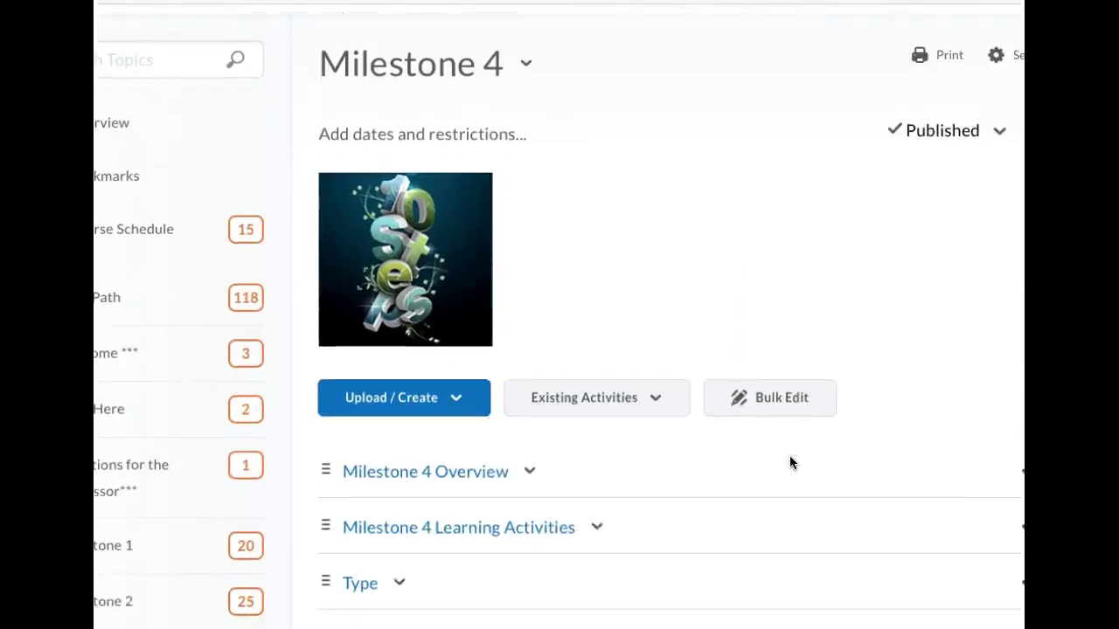
pyautogui.scroll(-4, 789, 456)
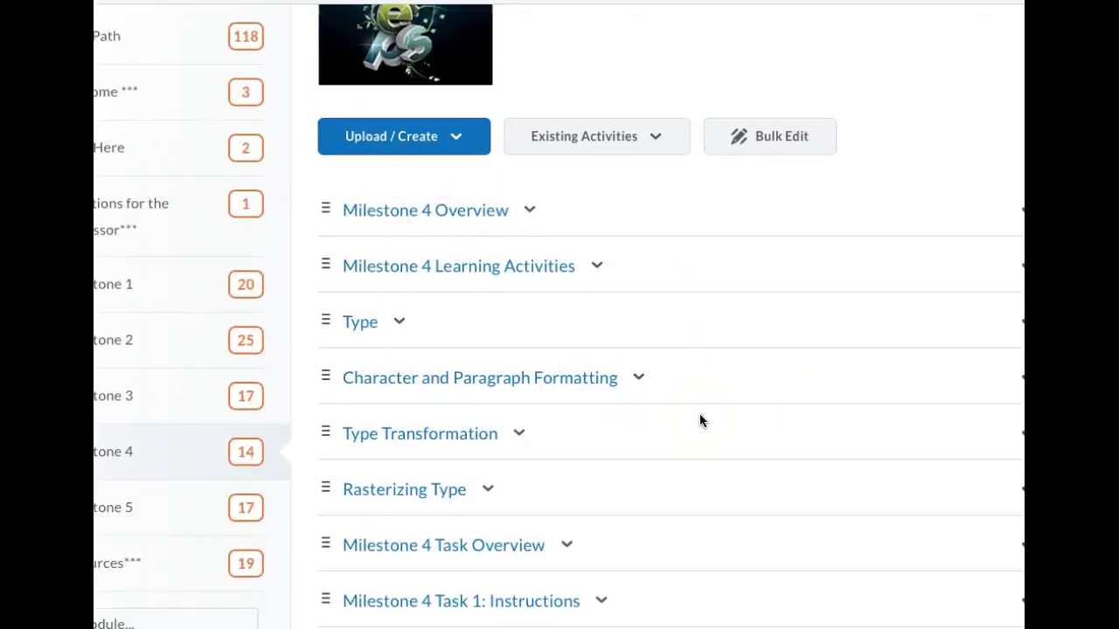
pyautogui.scroll(-4, 700, 416)
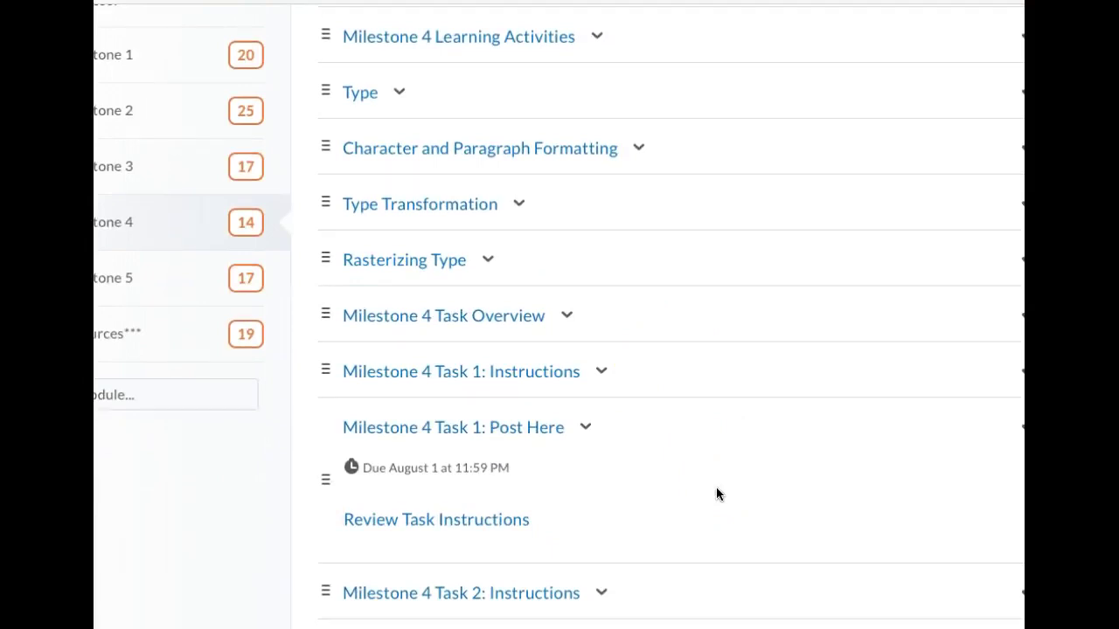
pyautogui.scroll(-1, 716, 494)
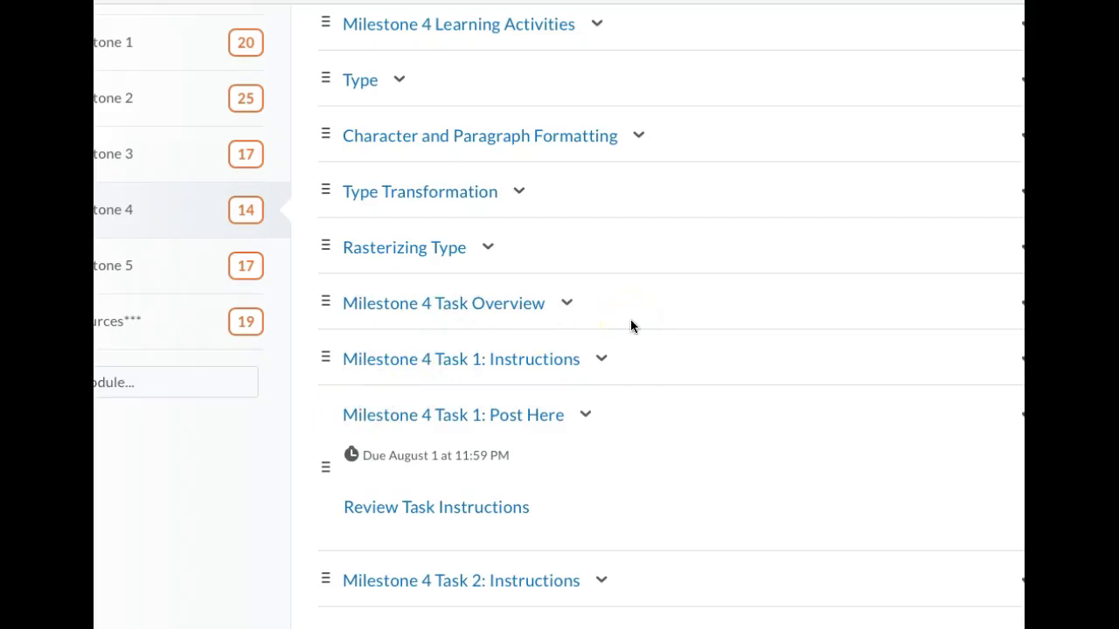
pyautogui.scroll(3, 630, 325)
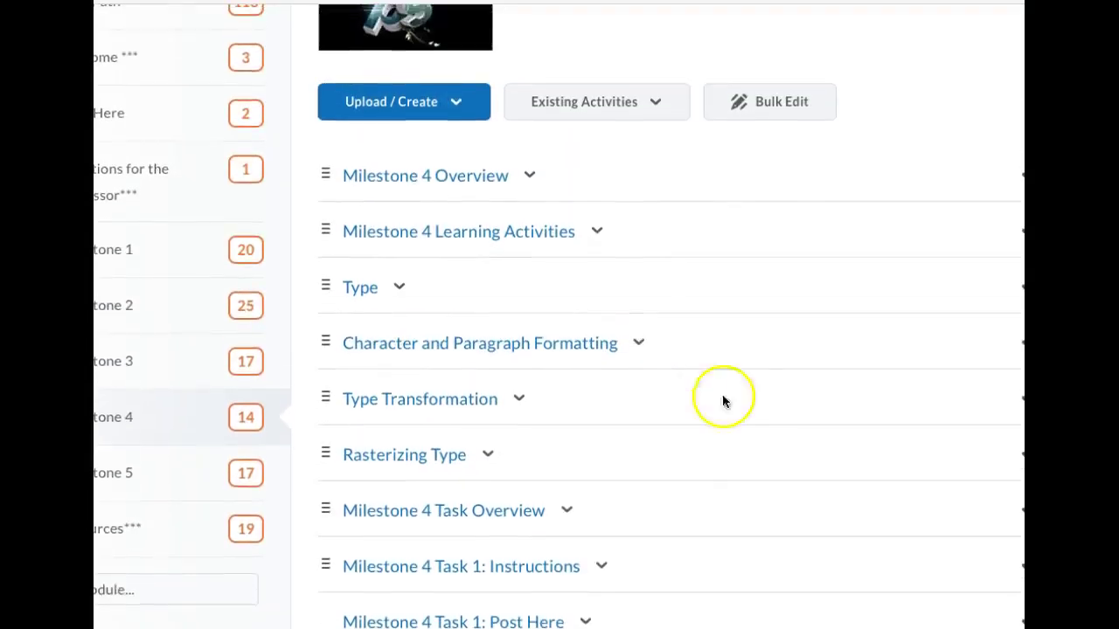
pyautogui.scroll(-5, 723, 401)
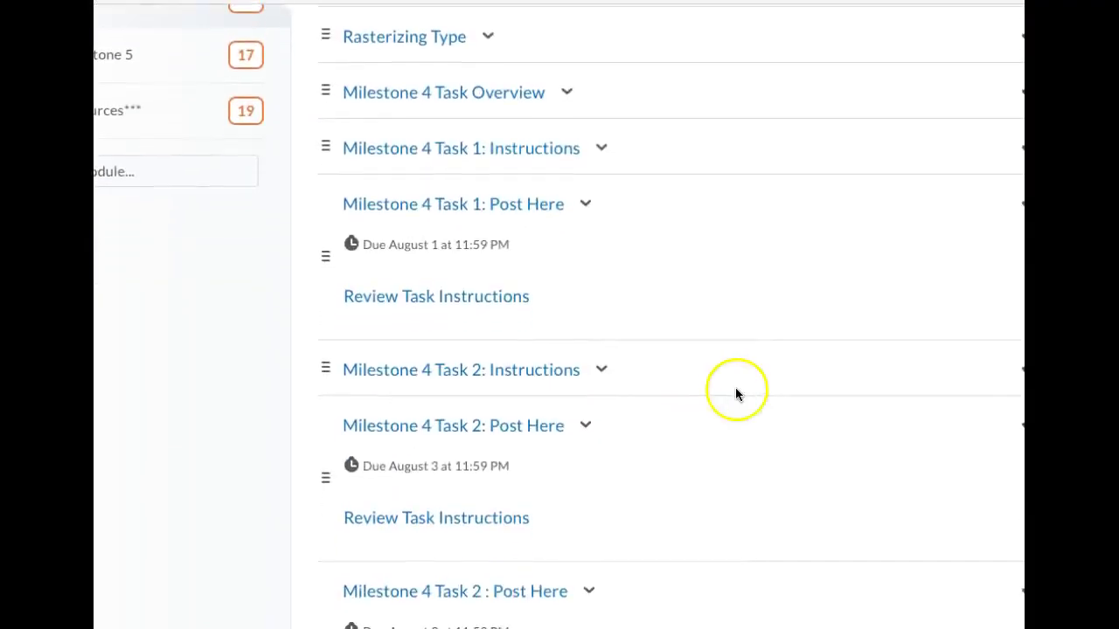
pyautogui.click(447, 151)
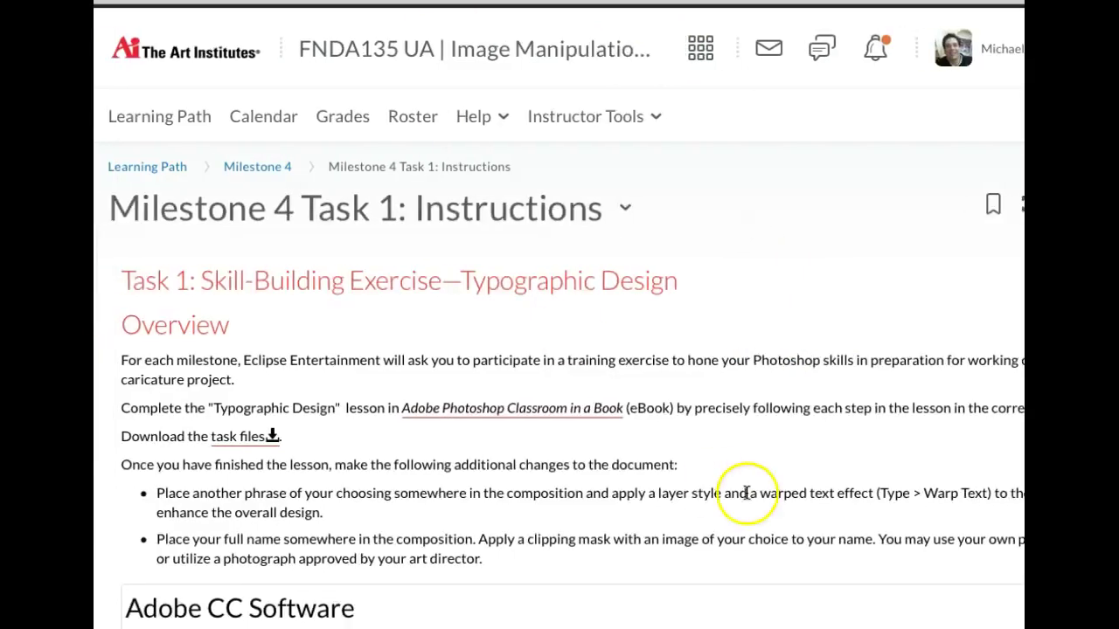
pyautogui.scroll(-3, 270, 250)
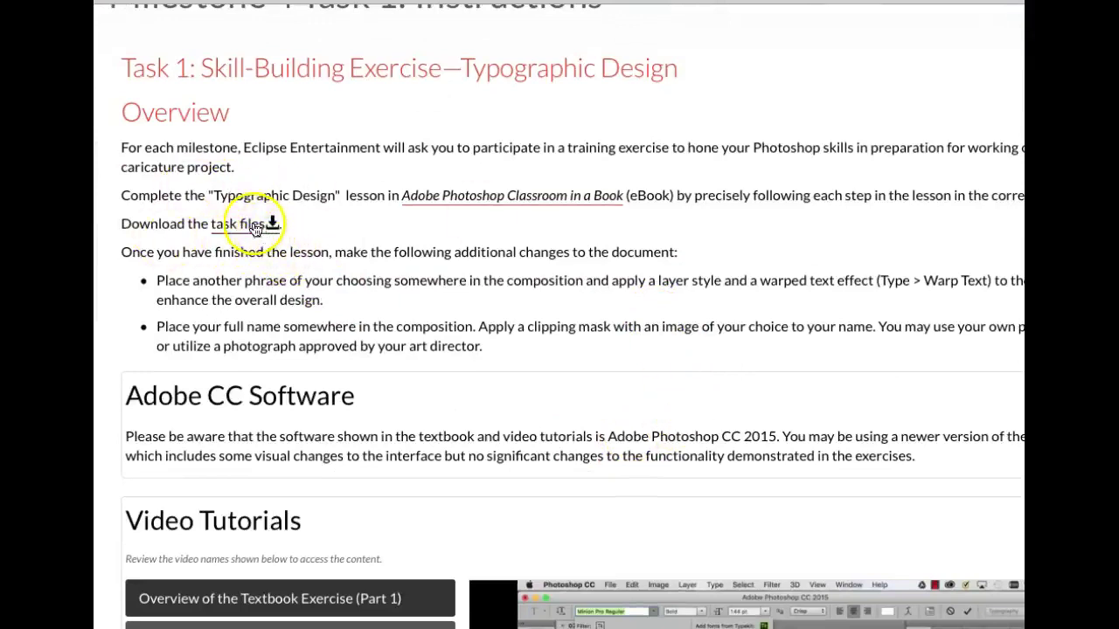
# Download the lesson's task files and review the rest of the Typographic Design instructions.
pyautogui.click(218, 227)
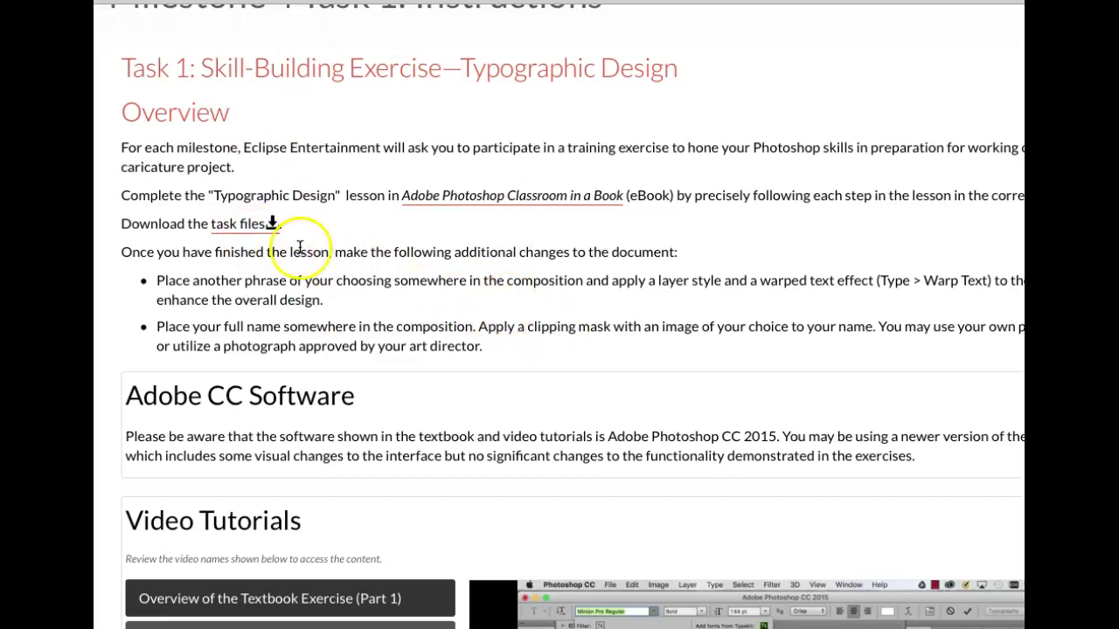
pyautogui.scroll(-2, 582, 347)
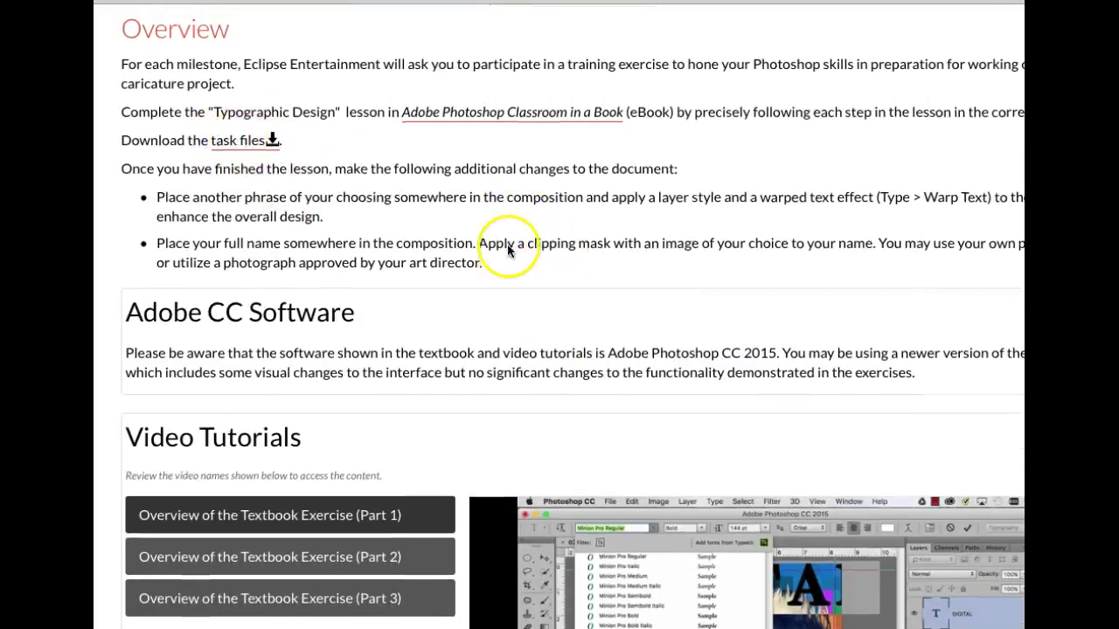
pyautogui.scroll(1, 512, 245)
pyautogui.scroll(-1, 517, 253)
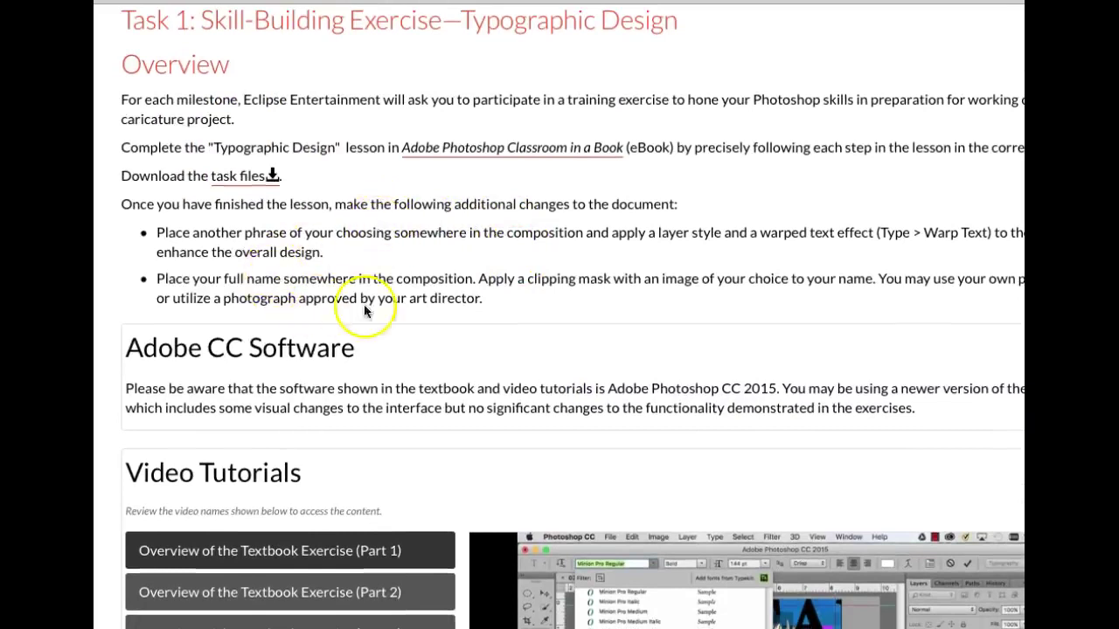
pyautogui.moveTo(486, 300); pyautogui.dragTo(139, 237)
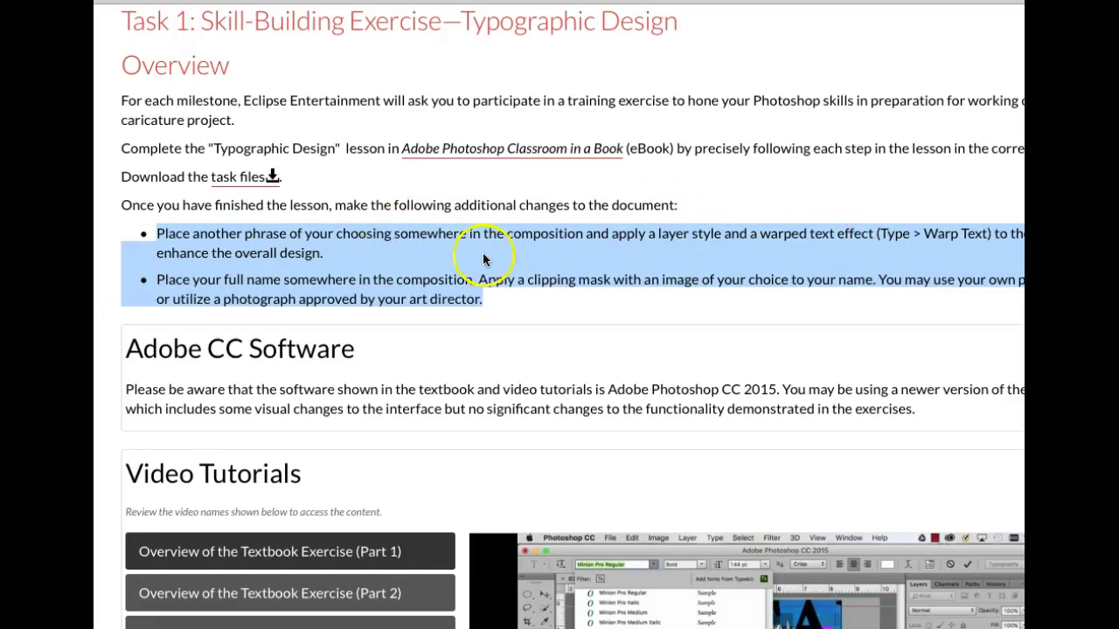
pyautogui.scroll(-1, 490, 260)
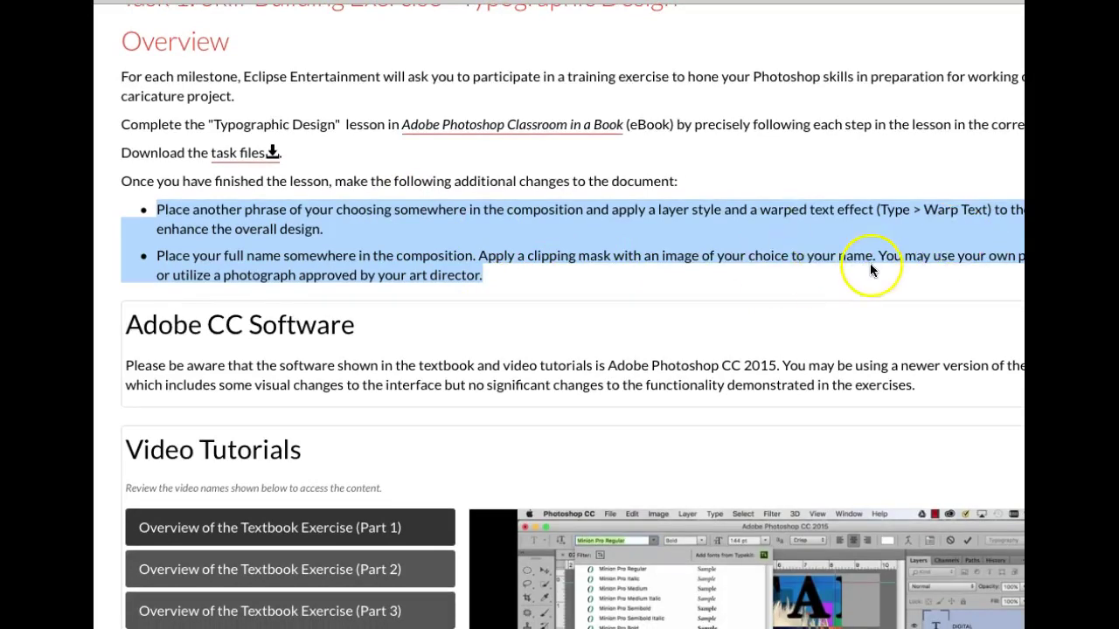
pyautogui.scroll(-3, 870, 264)
pyautogui.scroll(1, 861, 293)
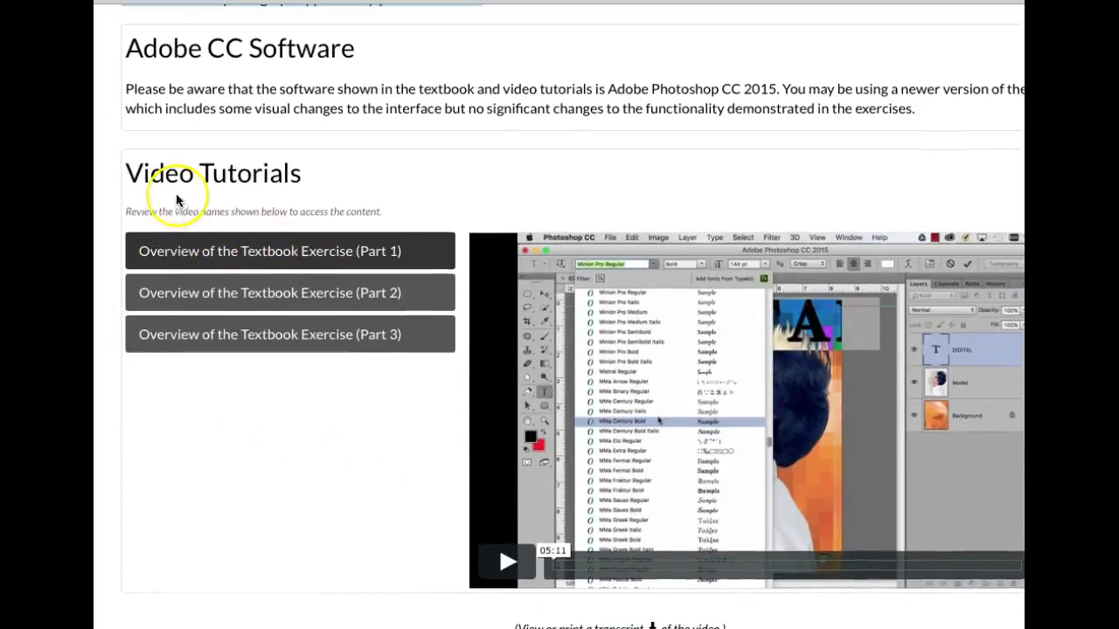
pyautogui.scroll(1, 162, 250)
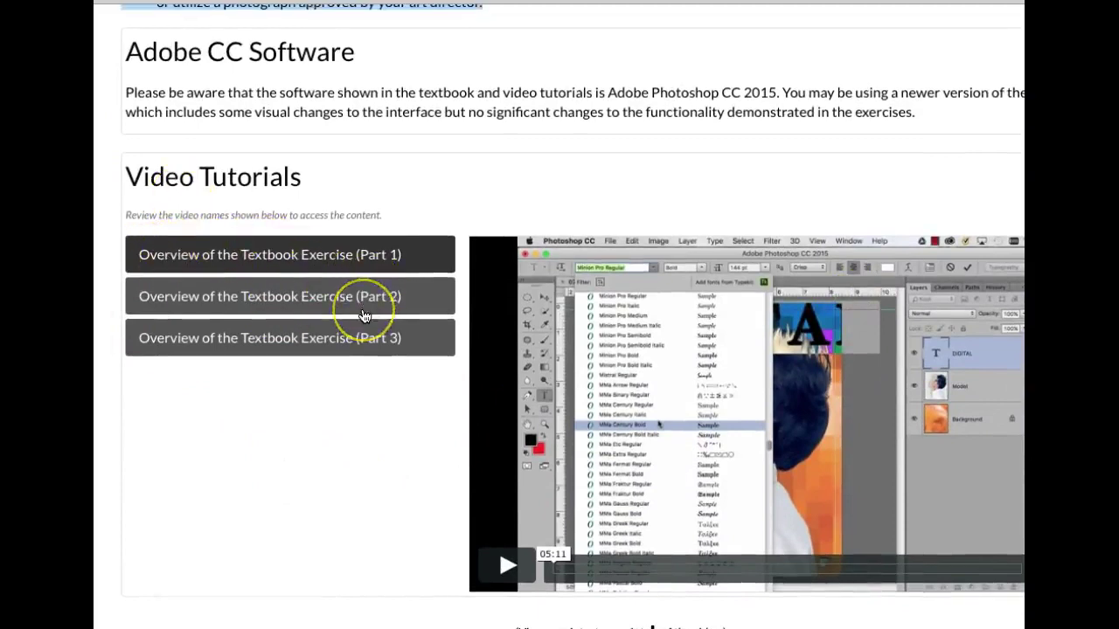
pyautogui.scroll(-2, 365, 316)
pyautogui.scroll(1, 364, 315)
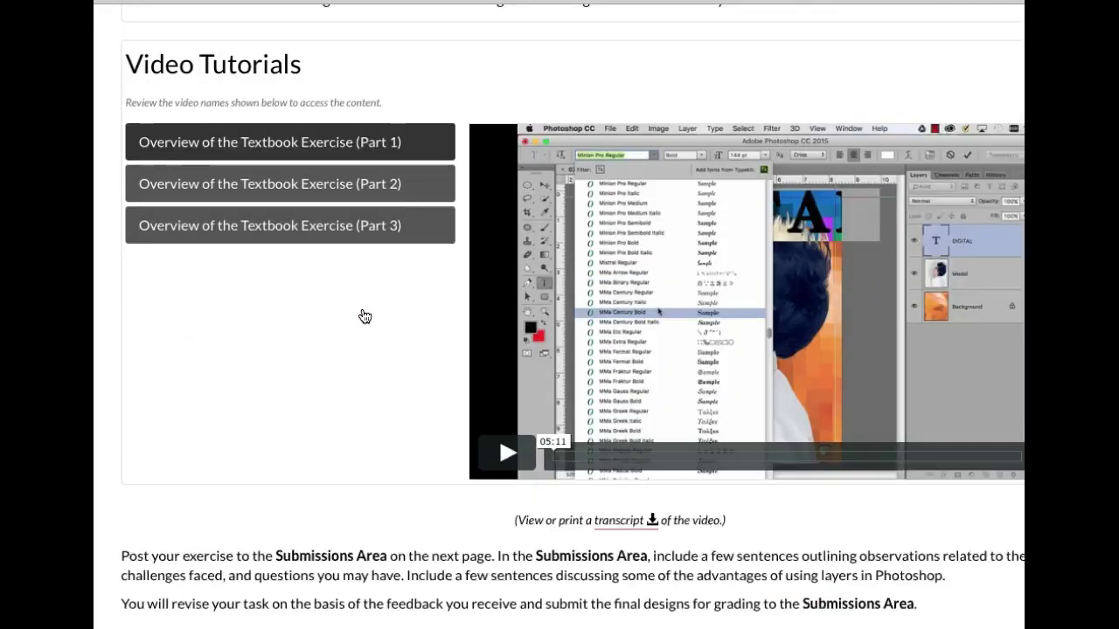
pyautogui.scroll(3, 435, 335)
pyautogui.scroll(1, 435, 335)
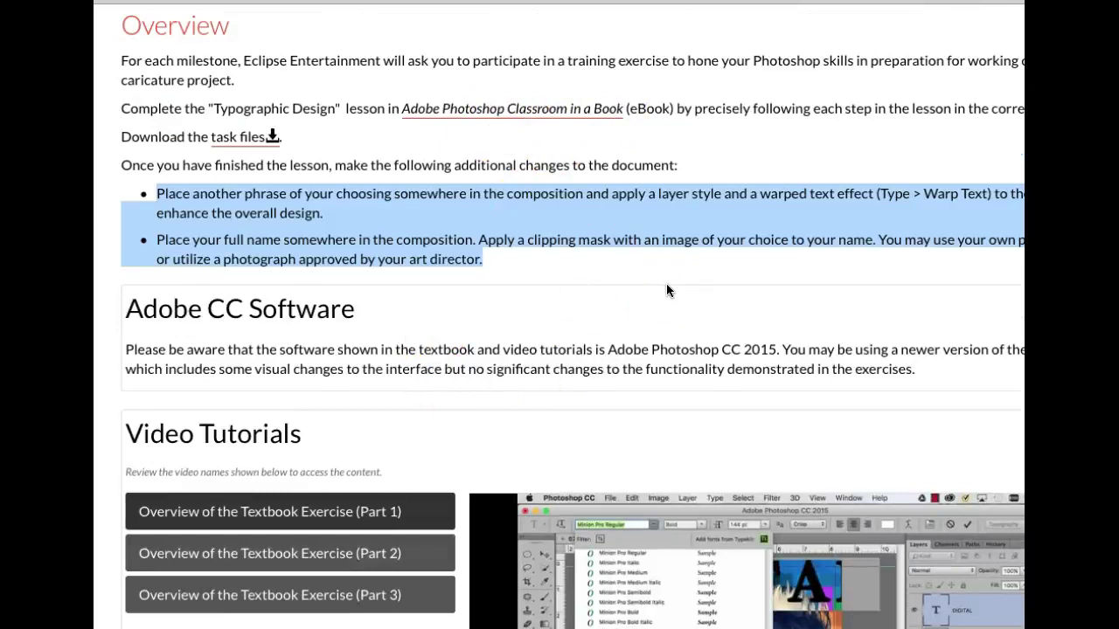
pyautogui.scroll(-1, 667, 284)
pyautogui.scroll(-3, 761, 360)
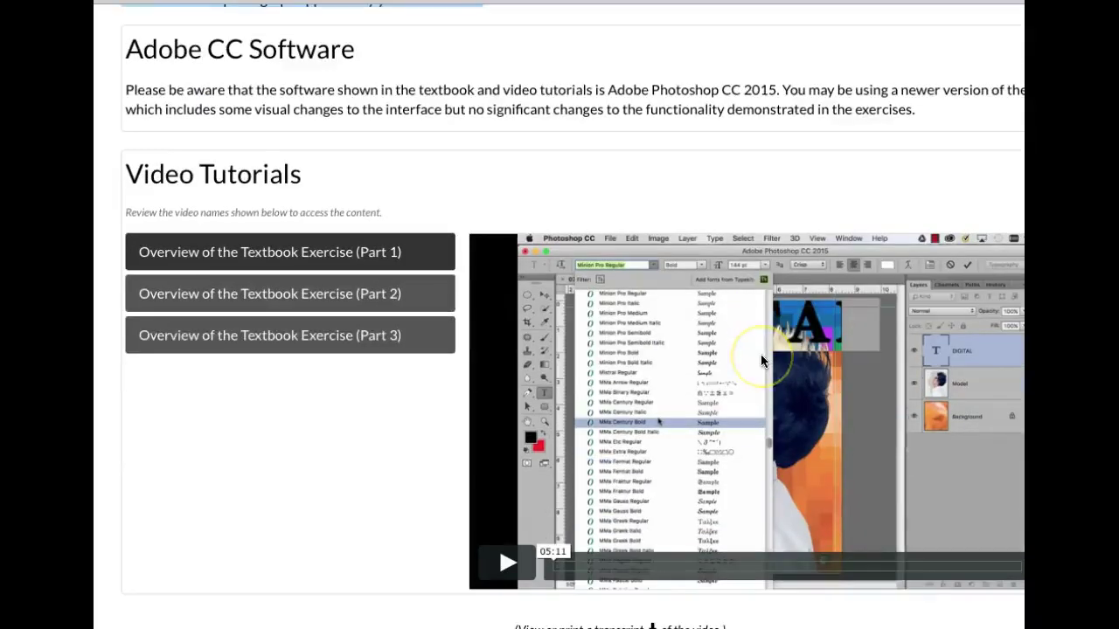
pyautogui.scroll(-4, 822, 442)
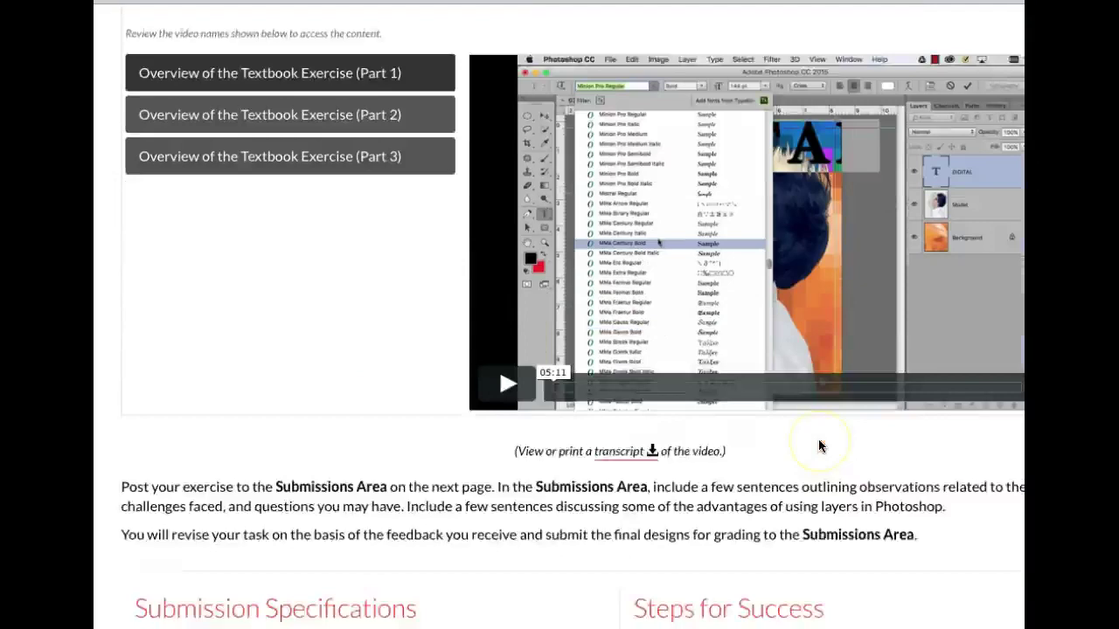
pyautogui.scroll(-3, 818, 446)
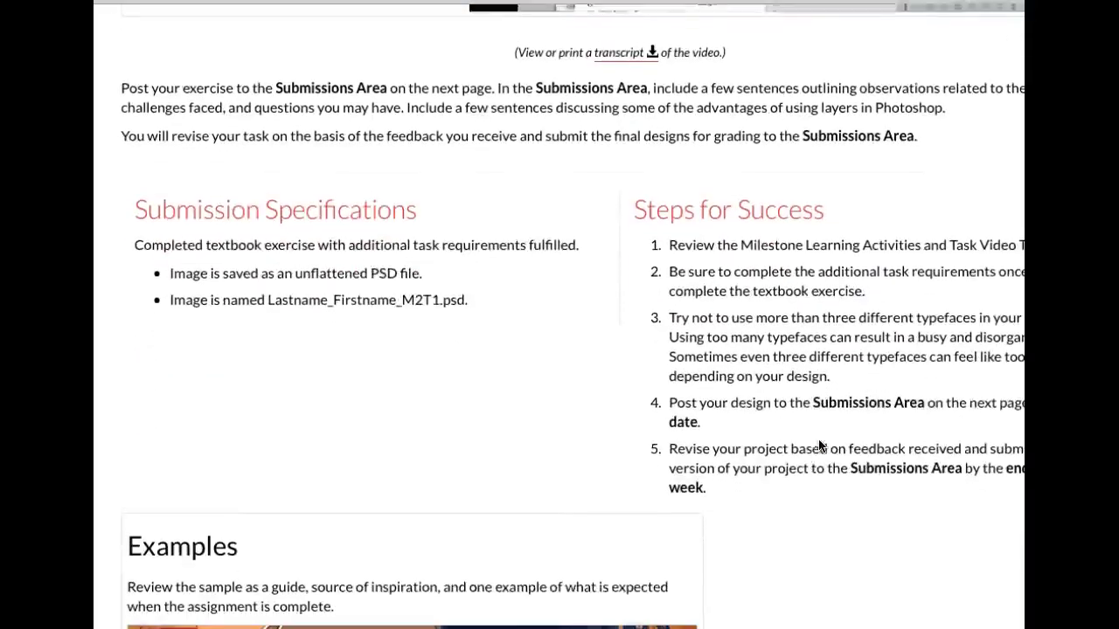
pyautogui.scroll(-7, 819, 446)
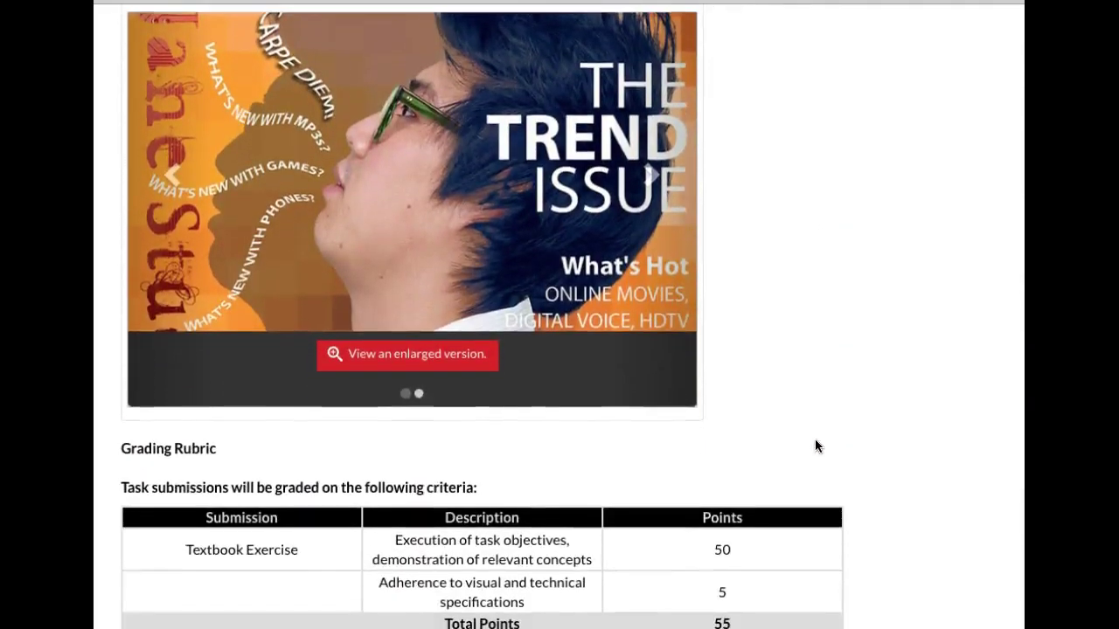
pyautogui.click(420, 356)
pyautogui.scroll(-1, 717, 450)
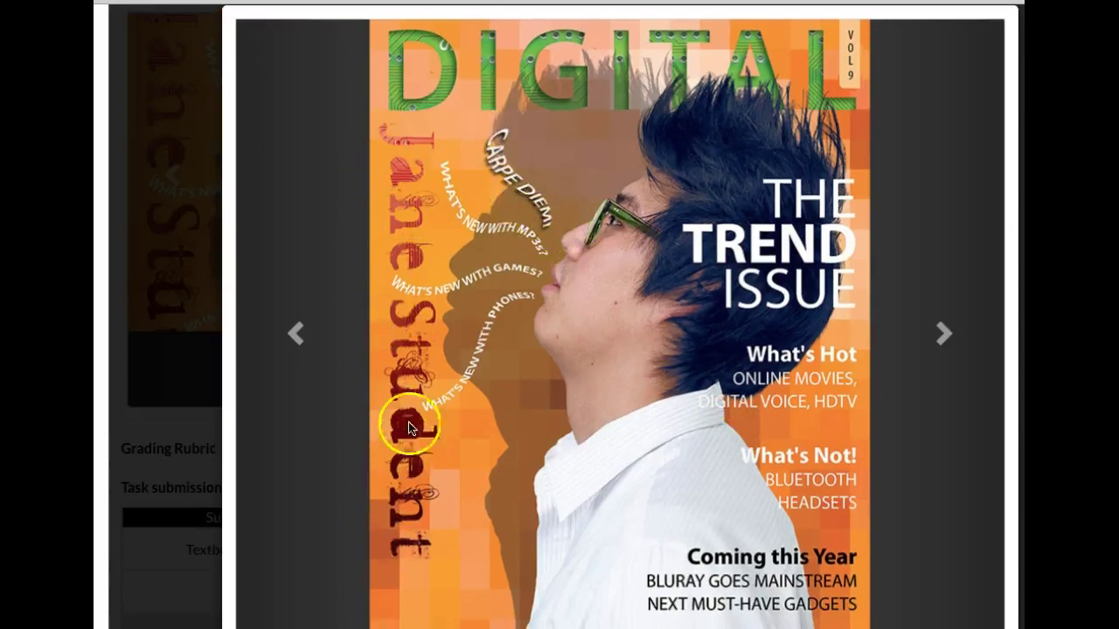
pyautogui.scroll(-1, 780, 499)
pyautogui.click(944, 318)
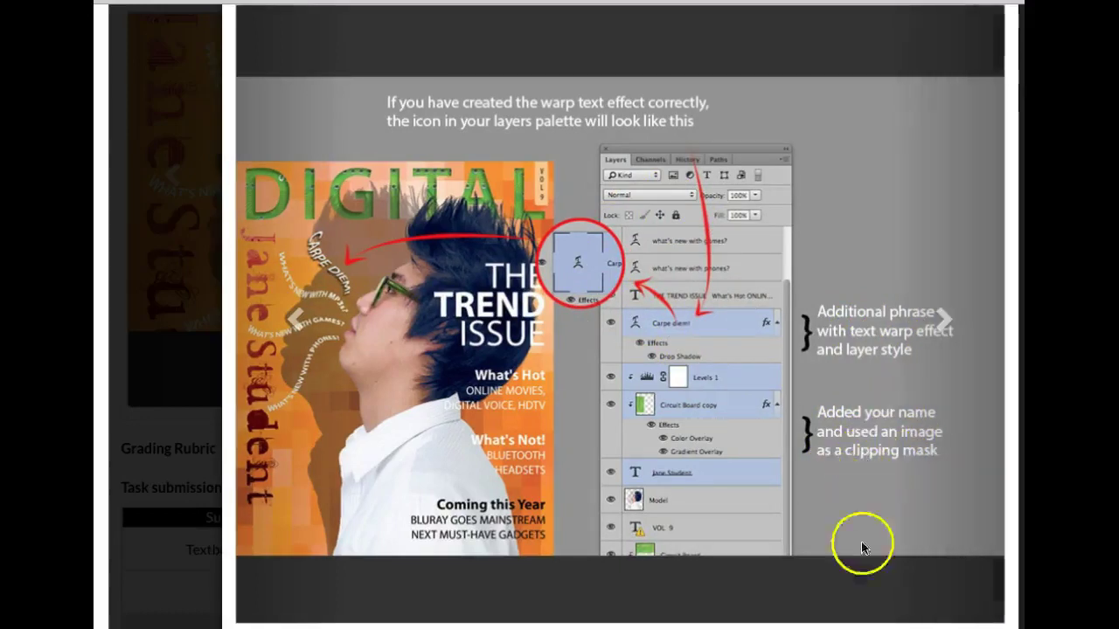
pyautogui.click(713, 52)
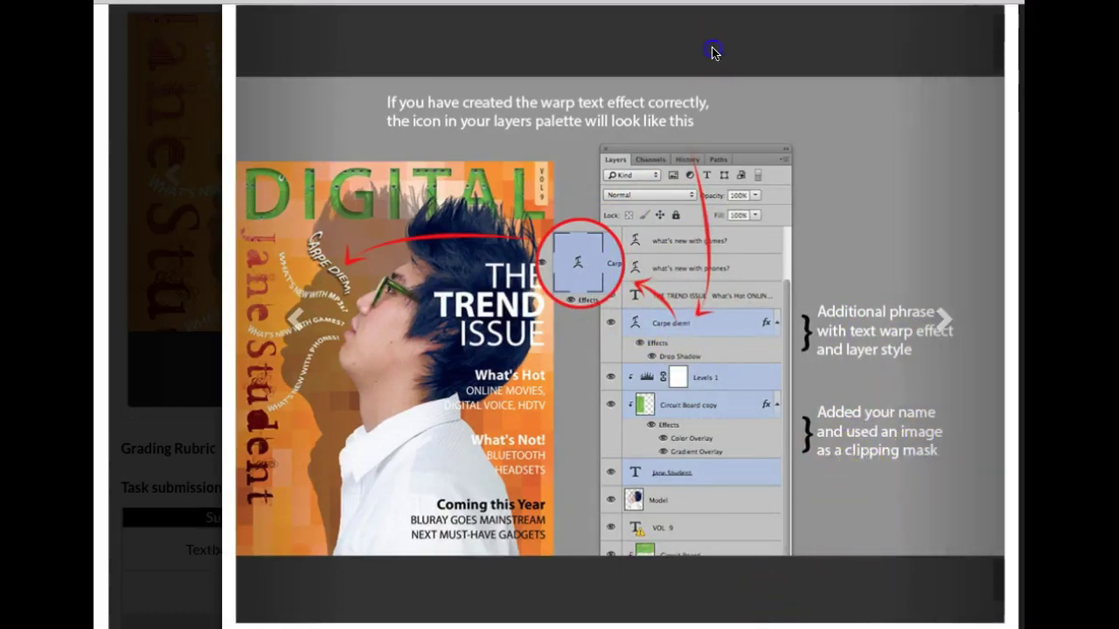
pyautogui.click(207, 205)
pyautogui.scroll(8, 770, 414)
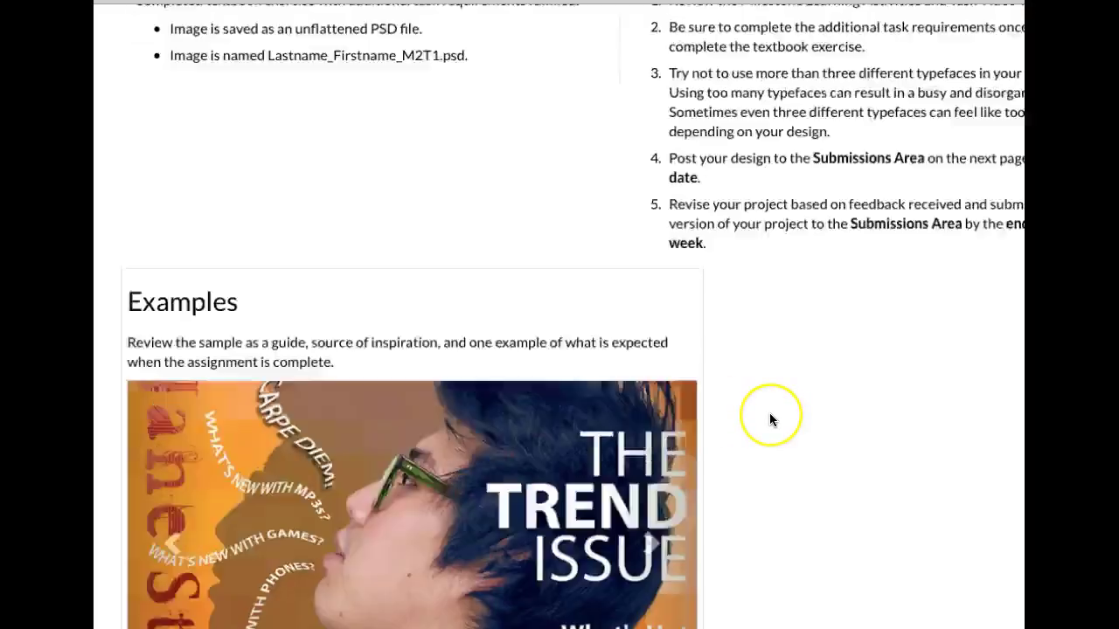
pyautogui.scroll(-1, 770, 414)
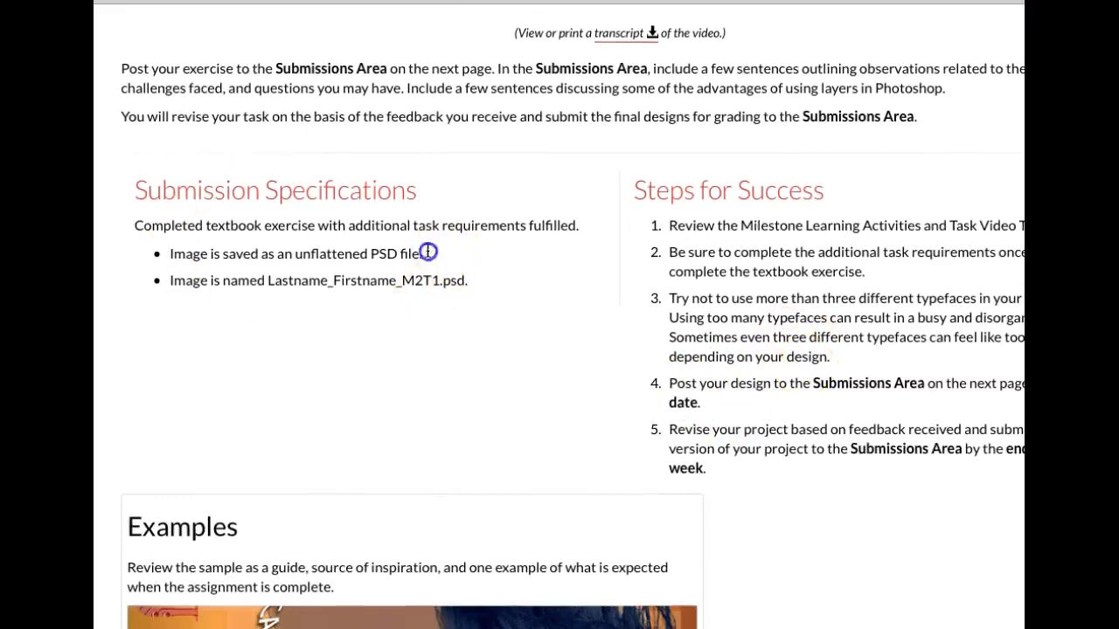
pyautogui.moveTo(427, 252); pyautogui.dragTo(155, 253)
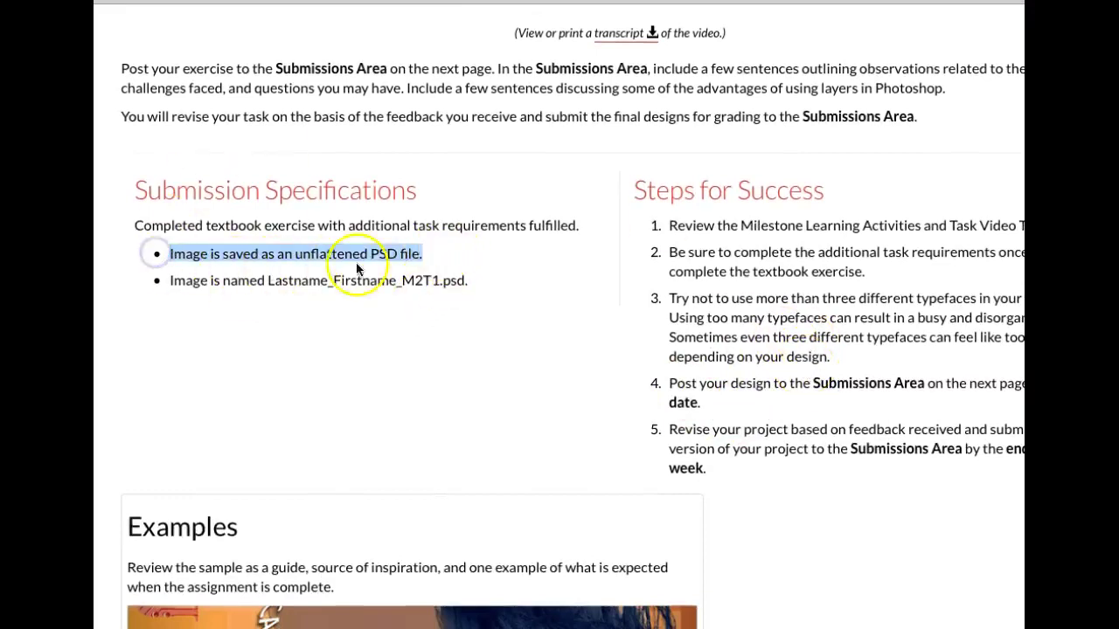
pyautogui.scroll(-7, 376, 271)
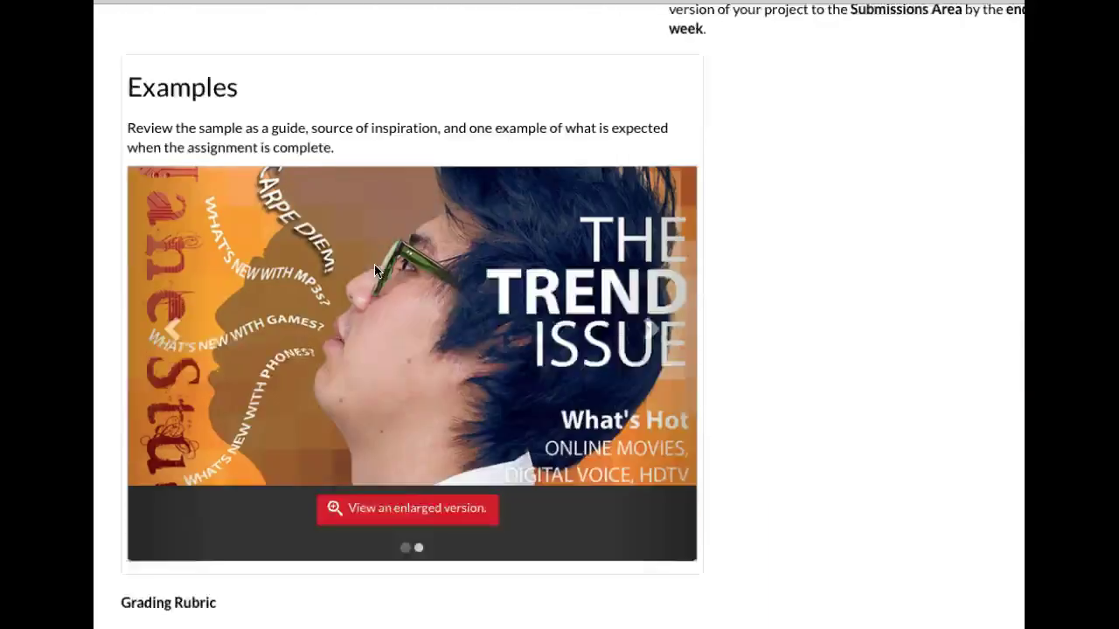
pyautogui.click(398, 340)
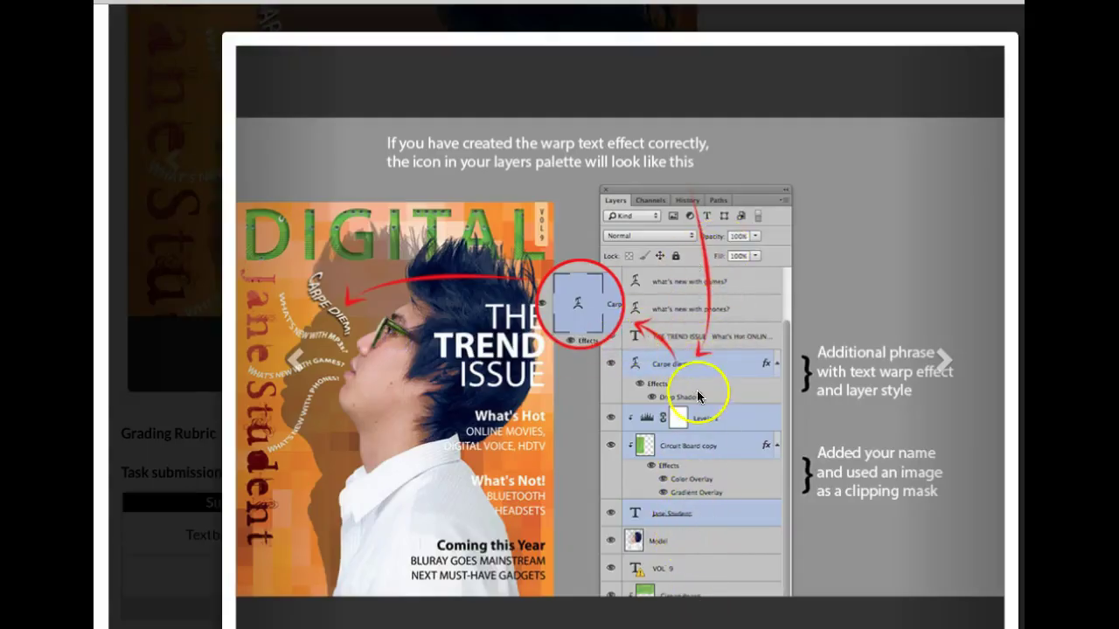
pyautogui.scroll(-3, 695, 389)
pyautogui.click(146, 154)
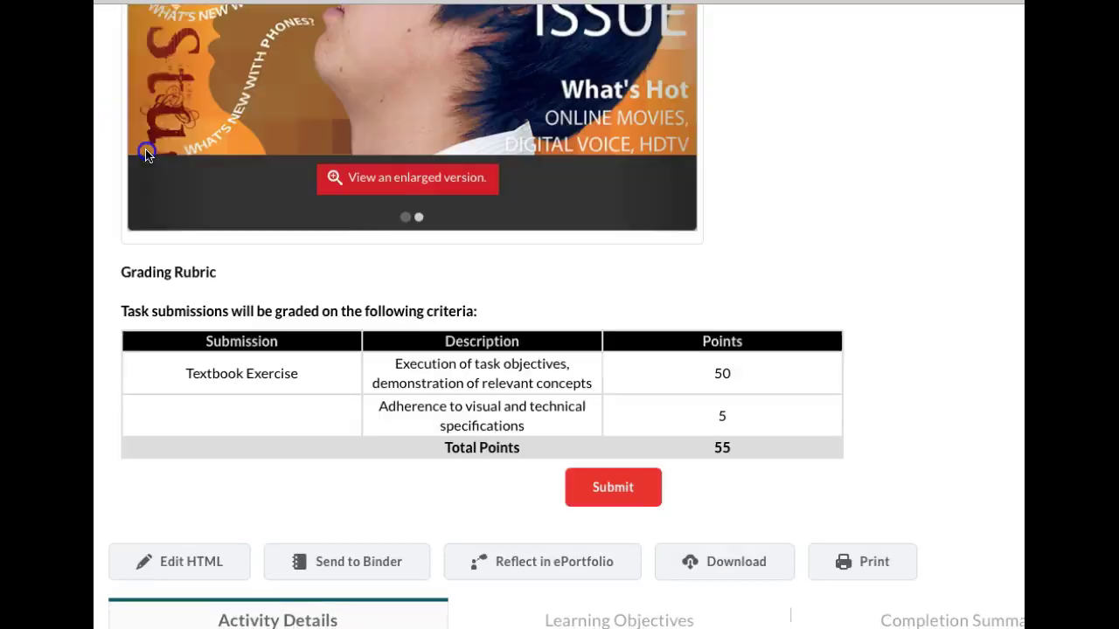
pyautogui.scroll(4, 578, 254)
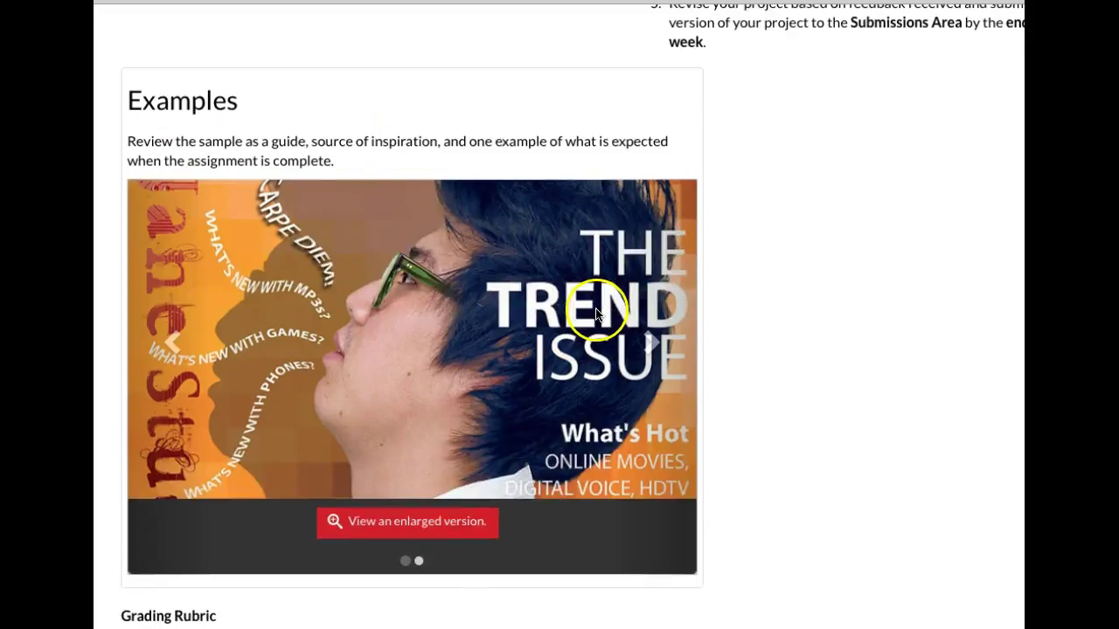
pyautogui.scroll(-4, 596, 313)
pyautogui.scroll(7, 600, 311)
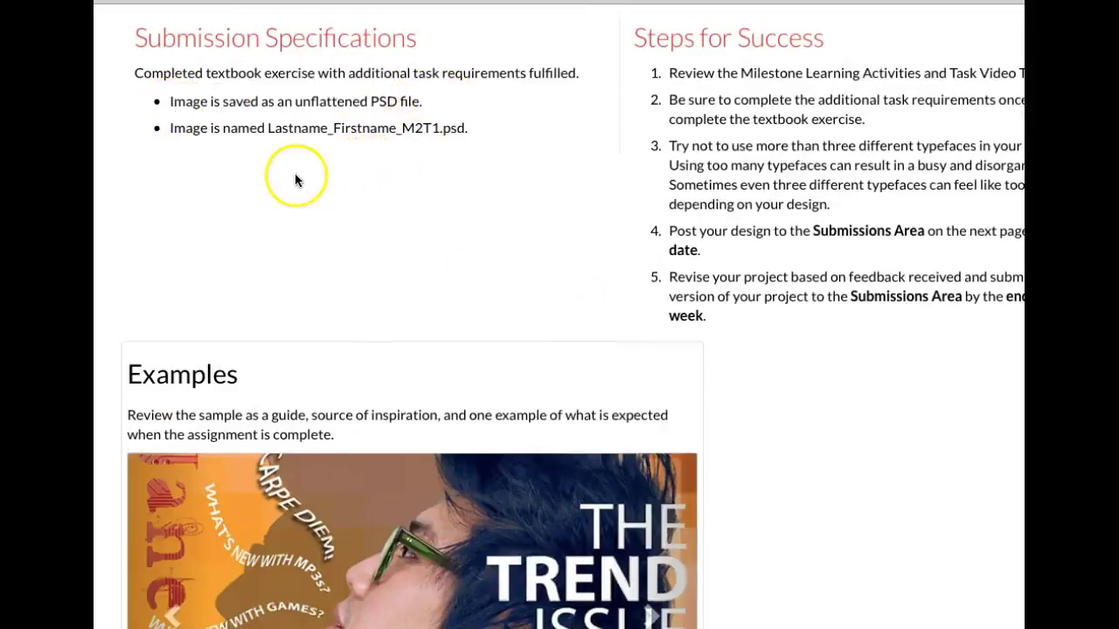
pyautogui.scroll(10, 296, 180)
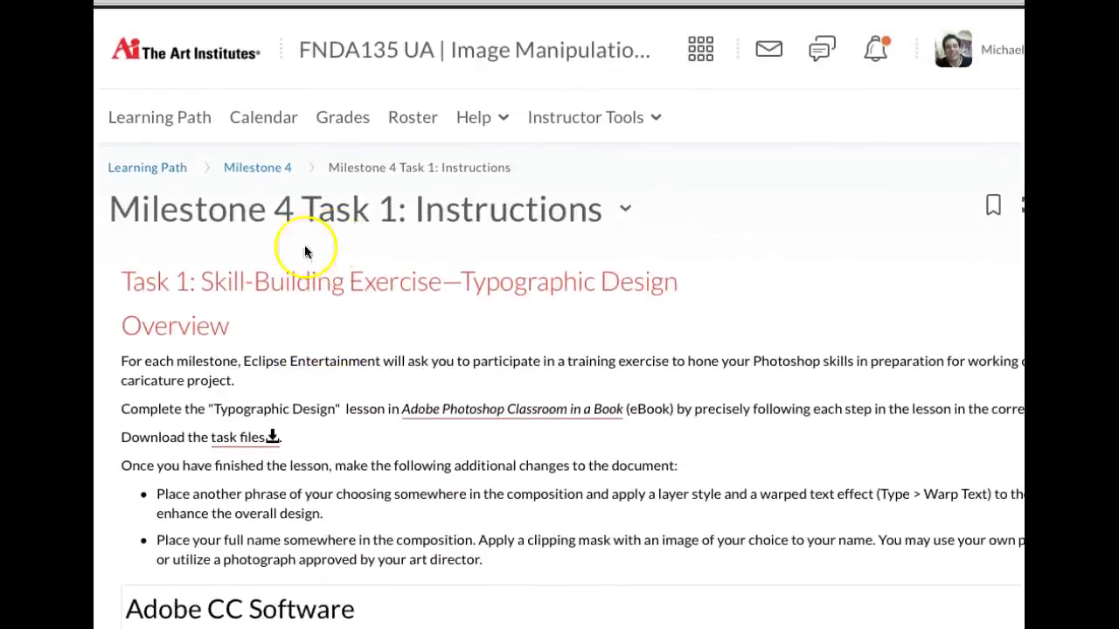
# Go back to the Milestone 4 module page and scroll to the Task 2 Caricature Background entry.
pyautogui.click(254, 168)
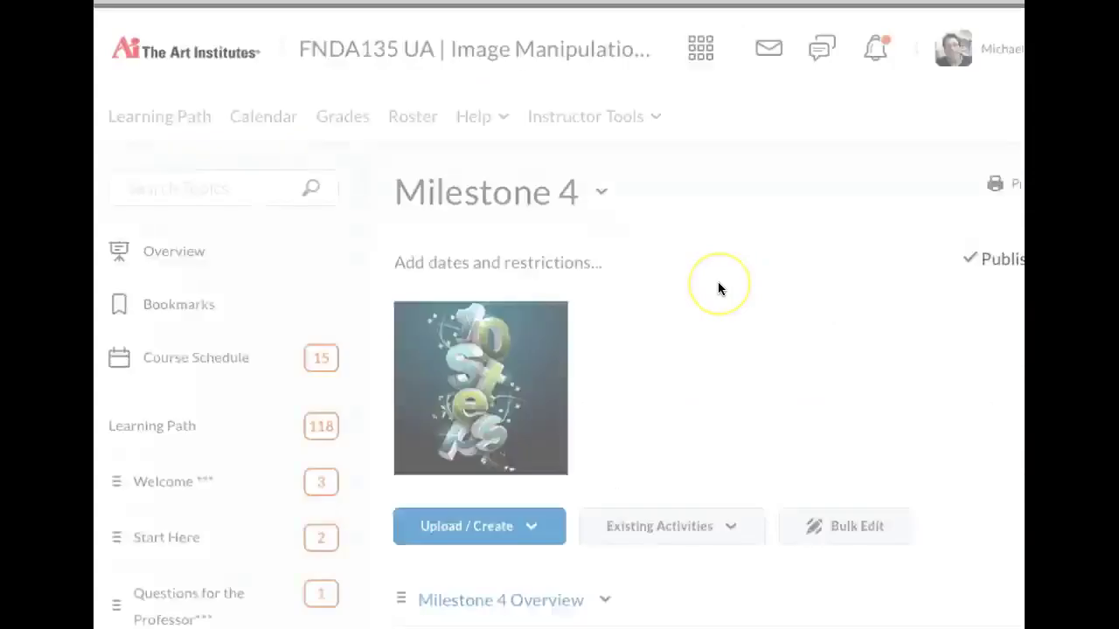
pyautogui.scroll(-12, 718, 283)
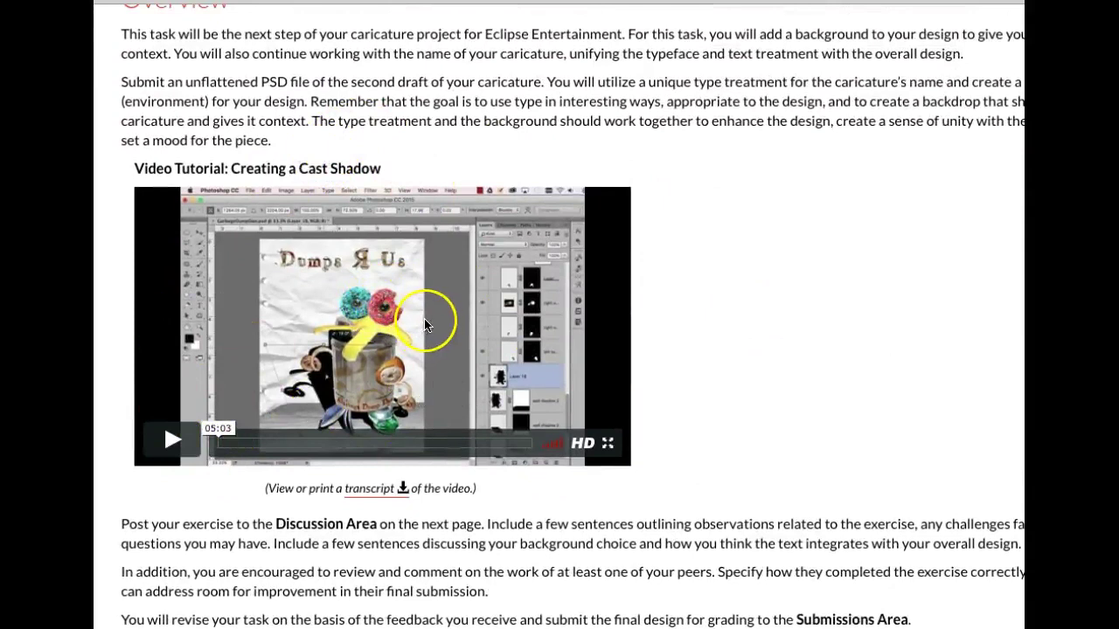
pyautogui.scroll(-1, 421, 327)
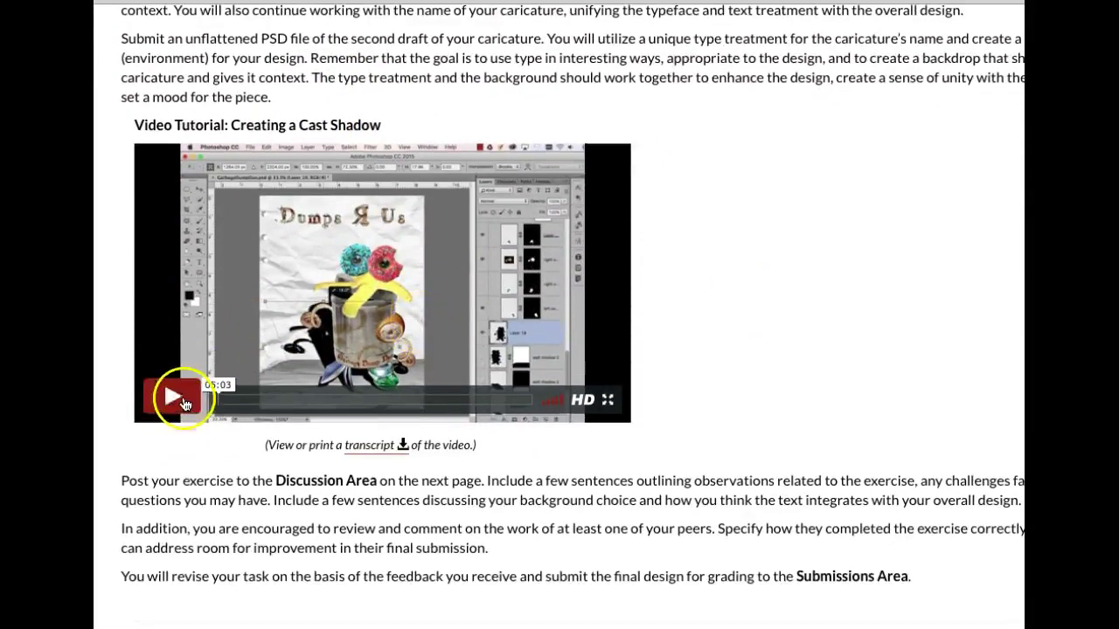
pyautogui.scroll(2, 408, 334)
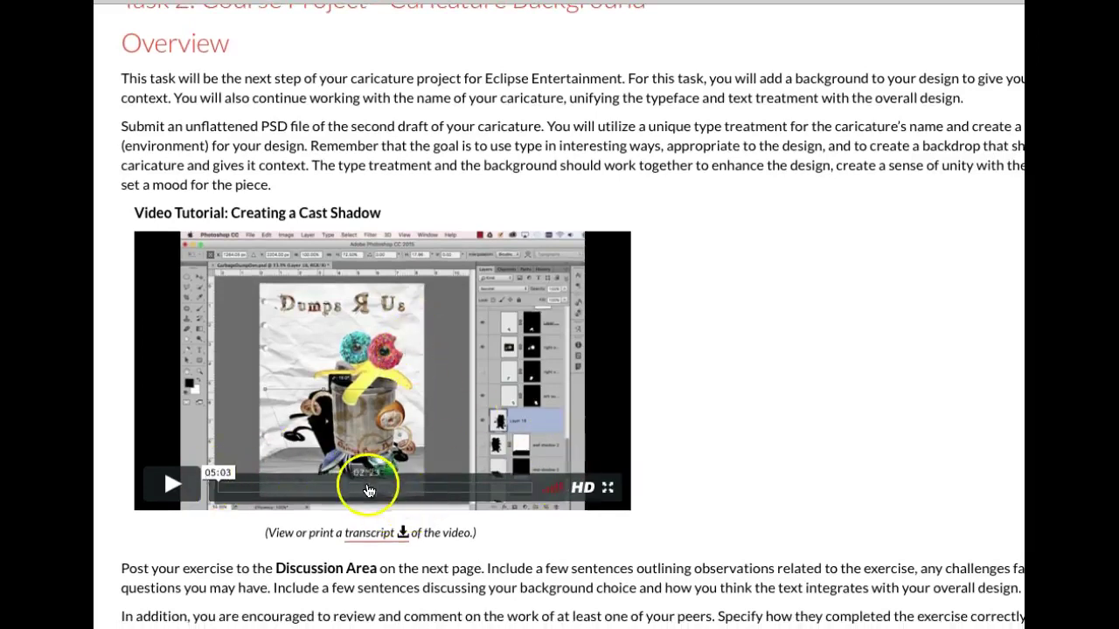
# Jump the Creating a Cast Shadow video to 02:23, play it, and pause on the Shift+Option+Cmd+E slide.
pyautogui.click(368, 492)
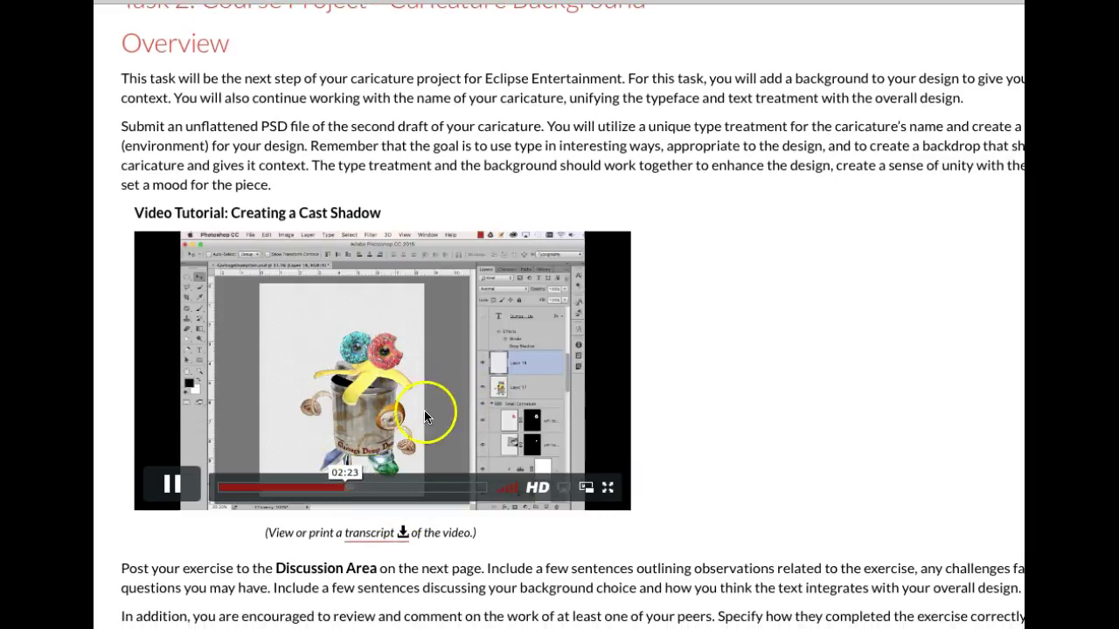
pyautogui.scroll(-1, 425, 418)
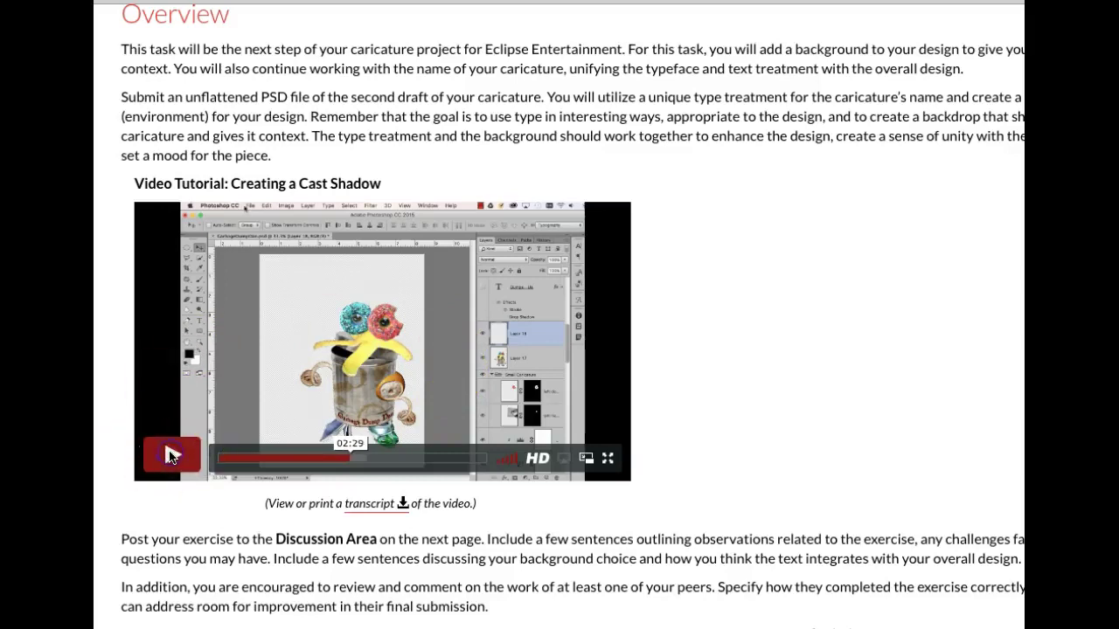
pyautogui.scroll(-1, 491, 429)
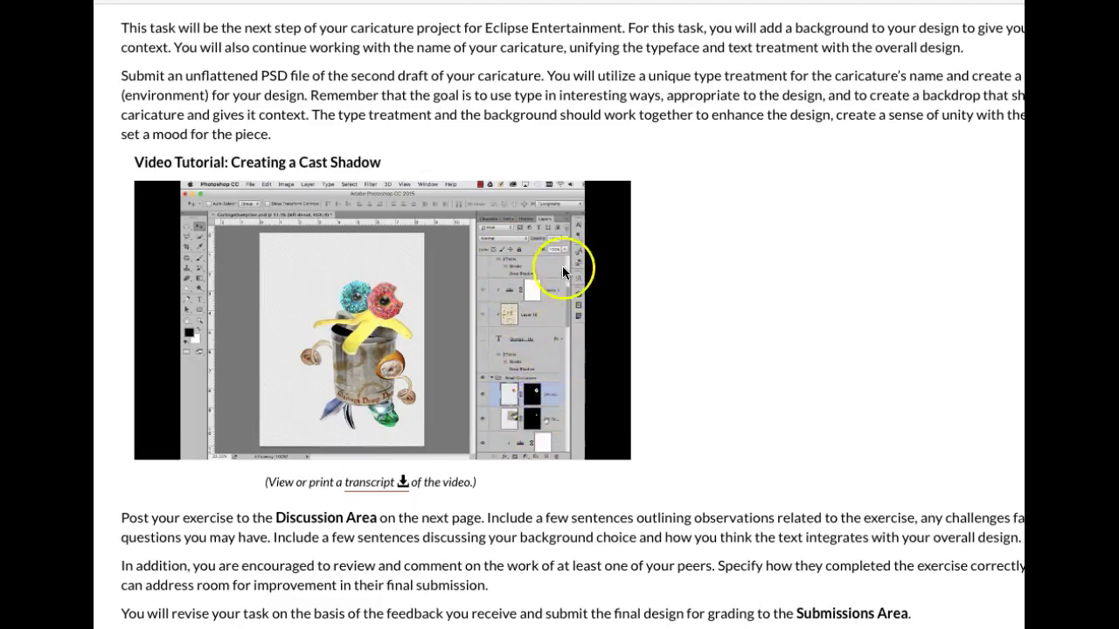
pyautogui.scroll(1, 573, 317)
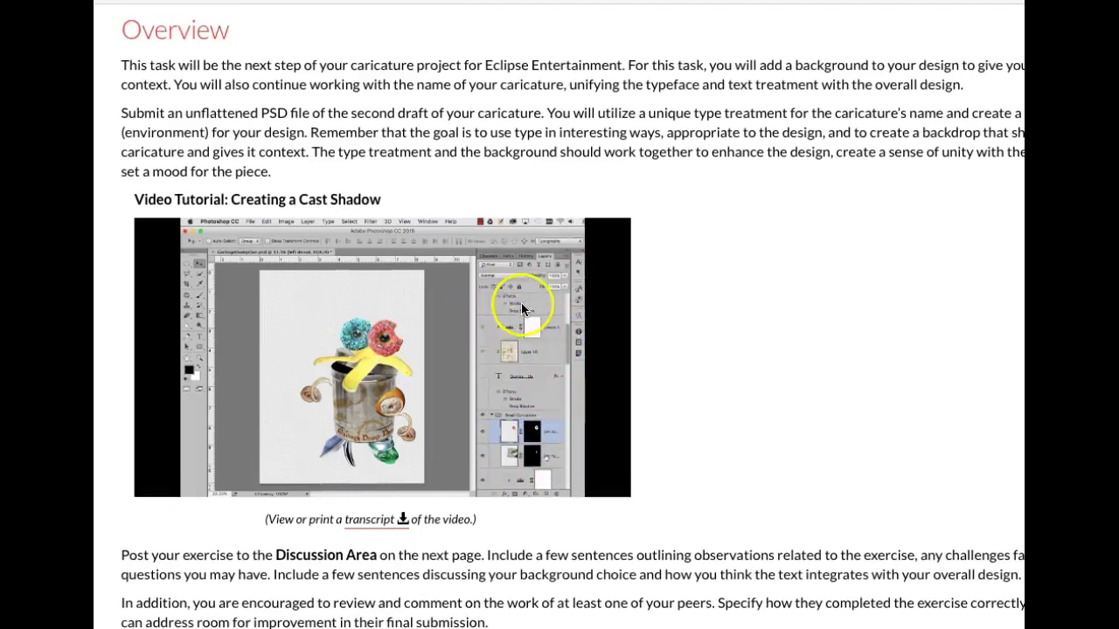
pyautogui.scroll(-3, 521, 303)
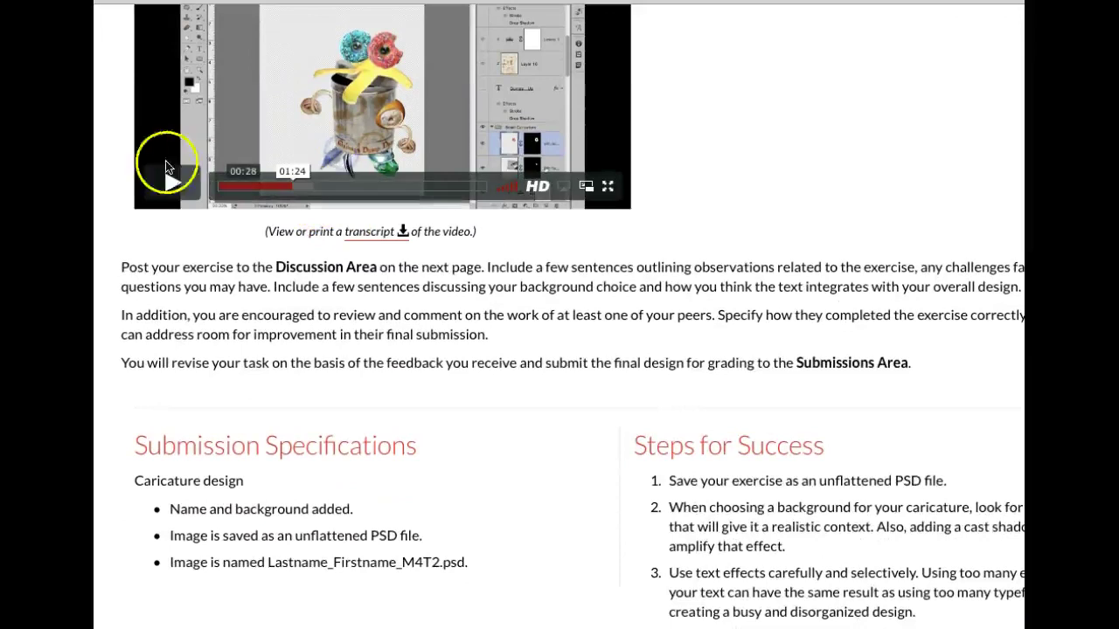
pyautogui.click(167, 181)
pyautogui.scroll(2, 297, 200)
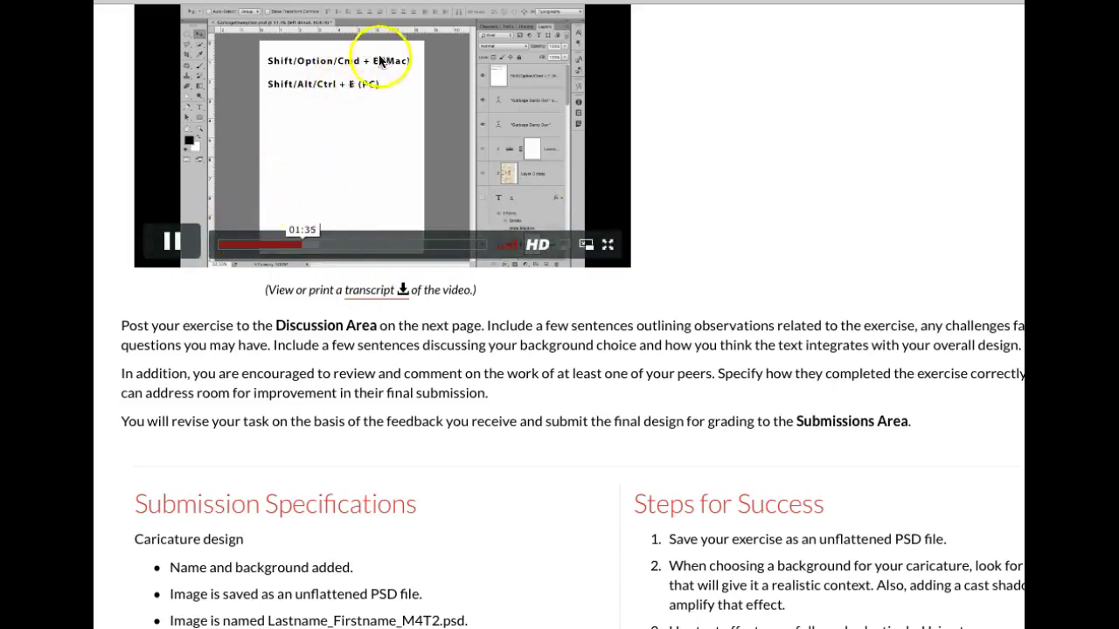
pyautogui.click(168, 251)
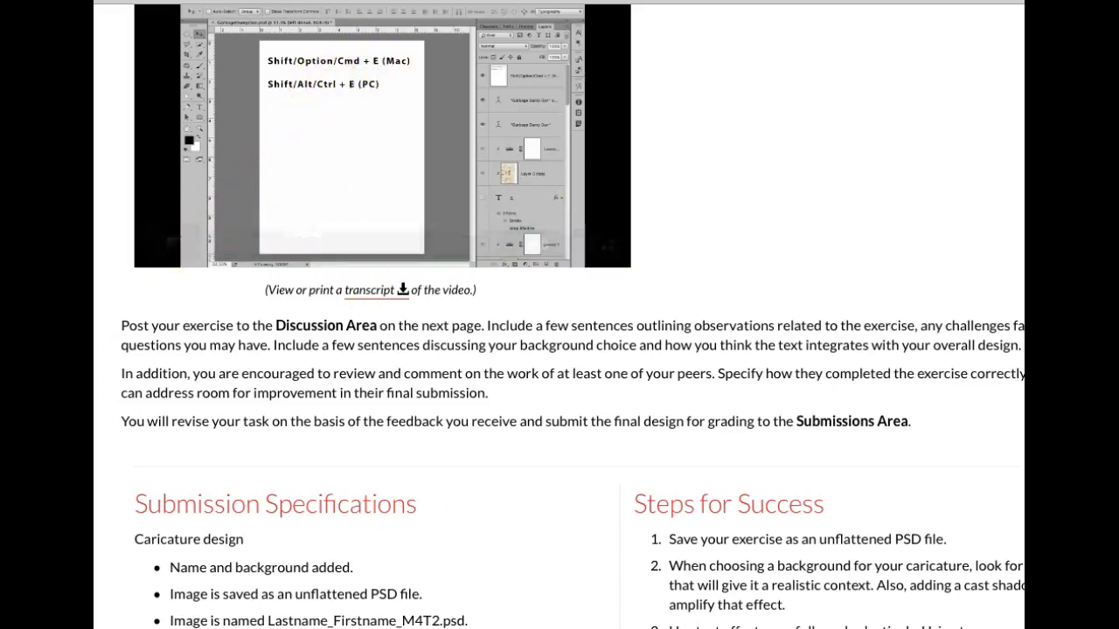
# Open the recent garden-tools caricature PSD in Photoshop, cancelling the Missing Fonts warning.
pyautogui.click(677, 616)
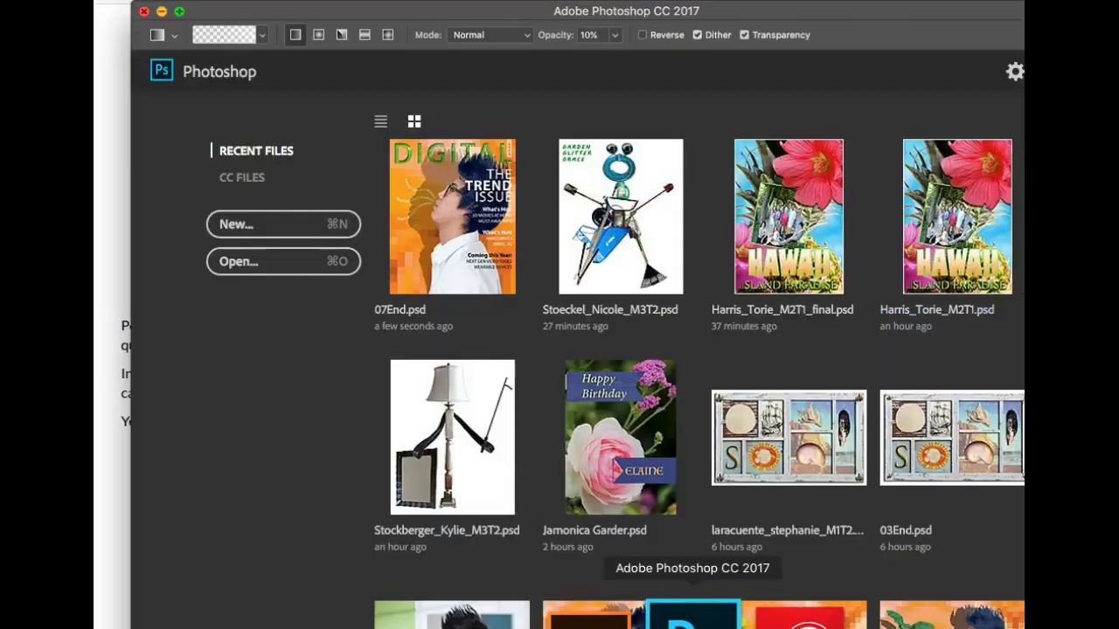
pyautogui.click(613, 230)
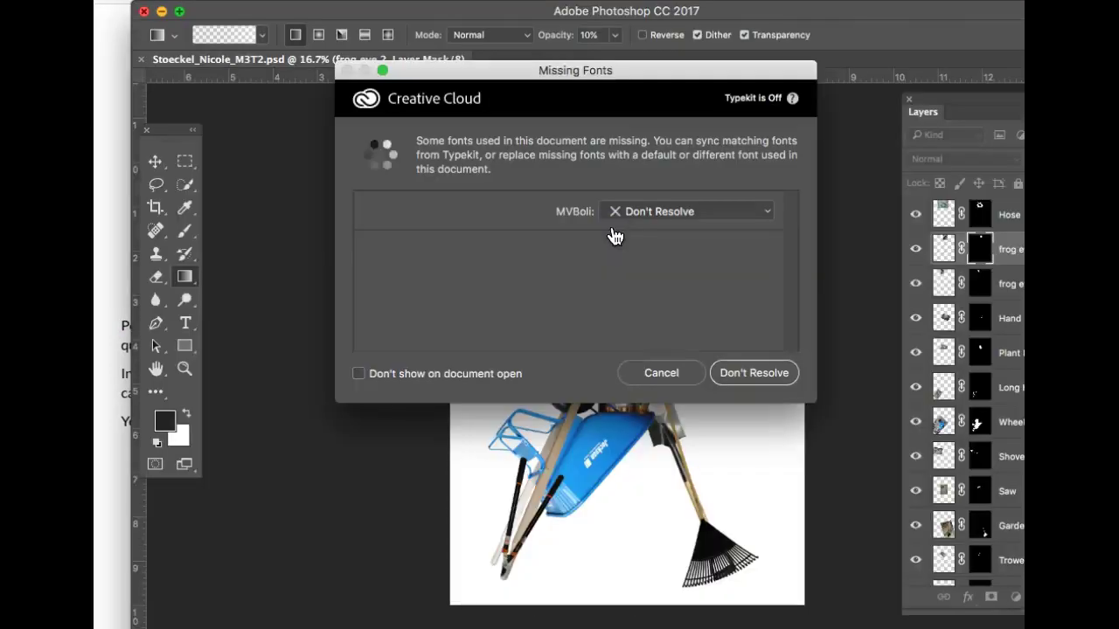
pyautogui.click(649, 389)
pyautogui.click(669, 383)
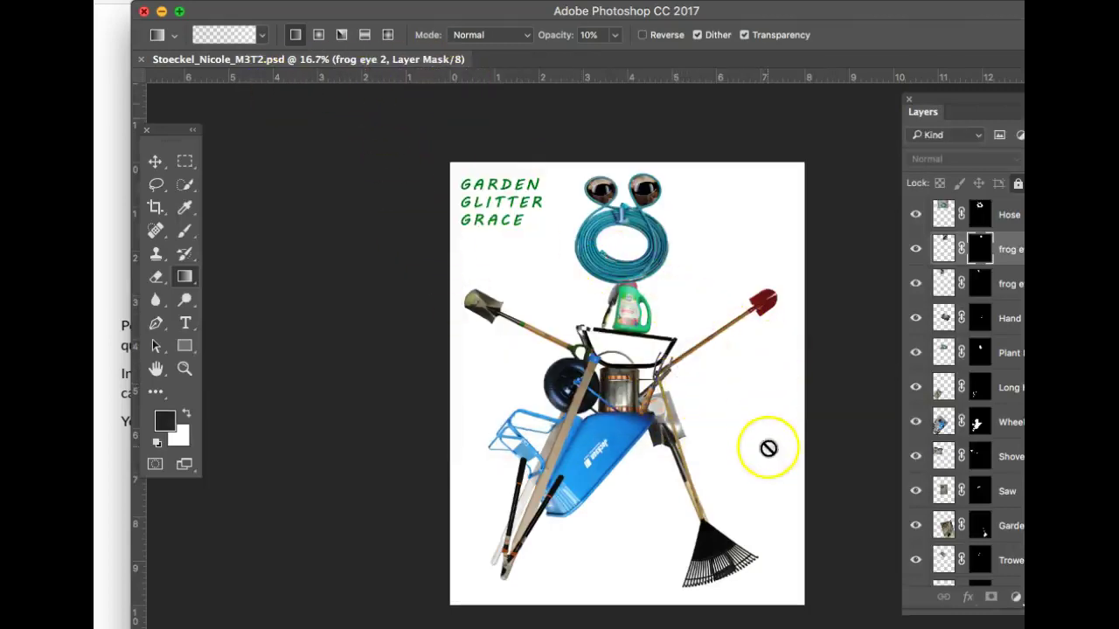
# Move the Photoshop window to uncover the tutorial and select the Text layer.
pyautogui.moveTo(789, 12); pyautogui.dragTo(710, 89)
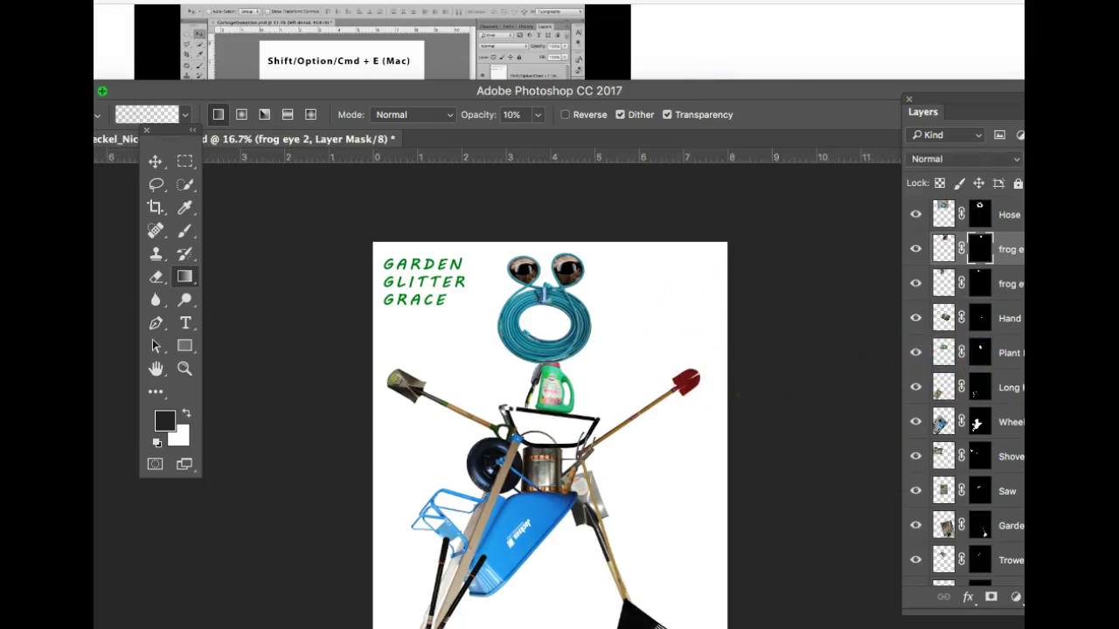
pyautogui.scroll(-5, 962, 391)
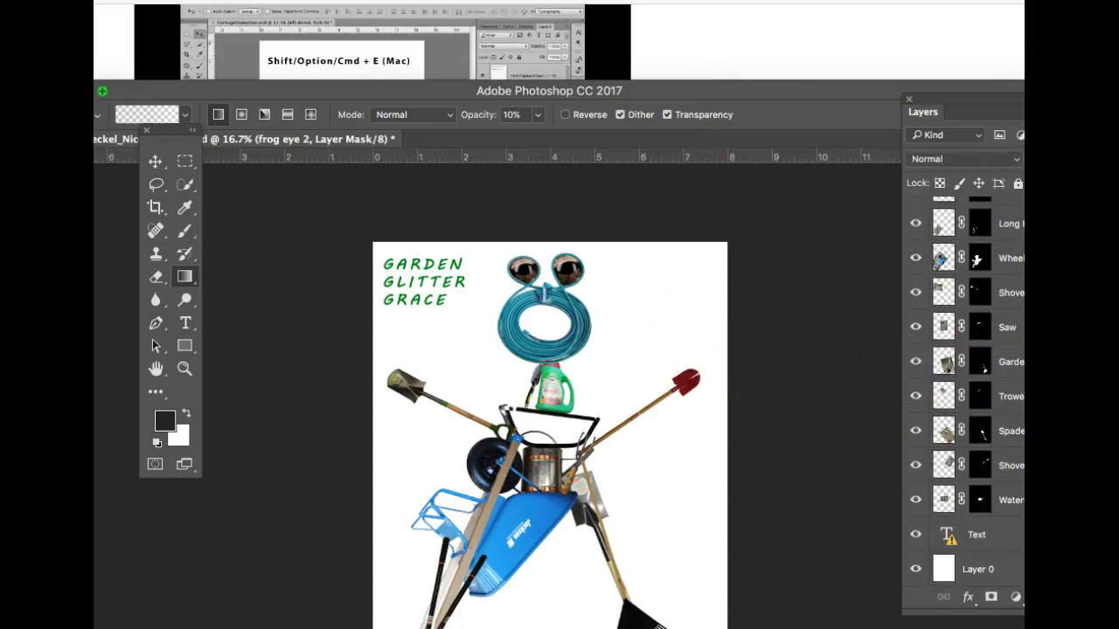
pyautogui.click(977, 535)
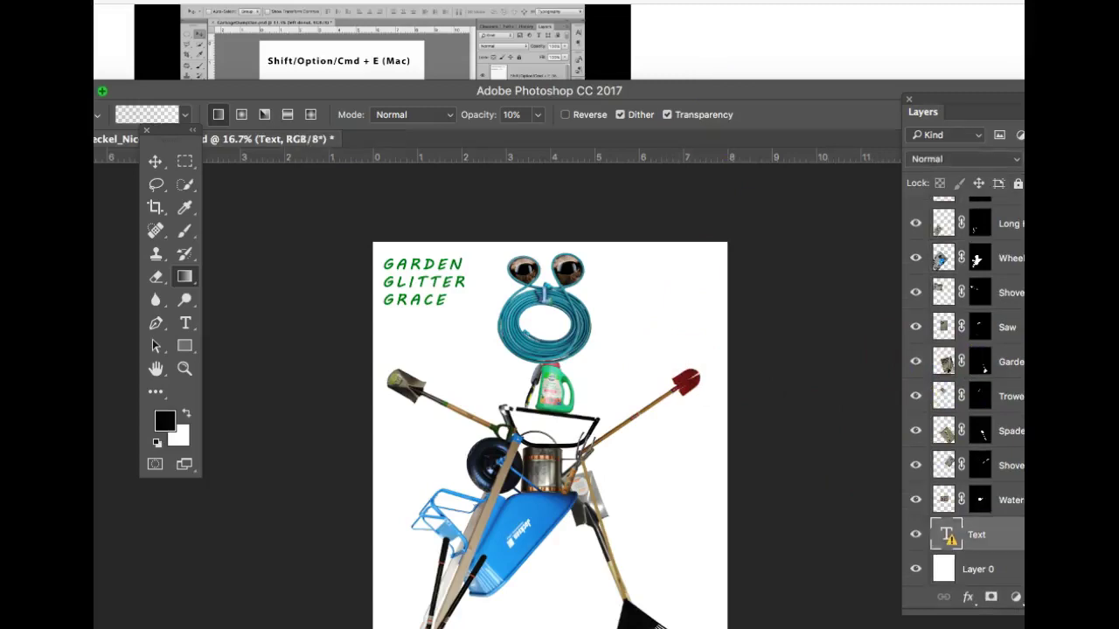
pyautogui.scroll(3, 962, 391)
pyautogui.scroll(-3, 962, 392)
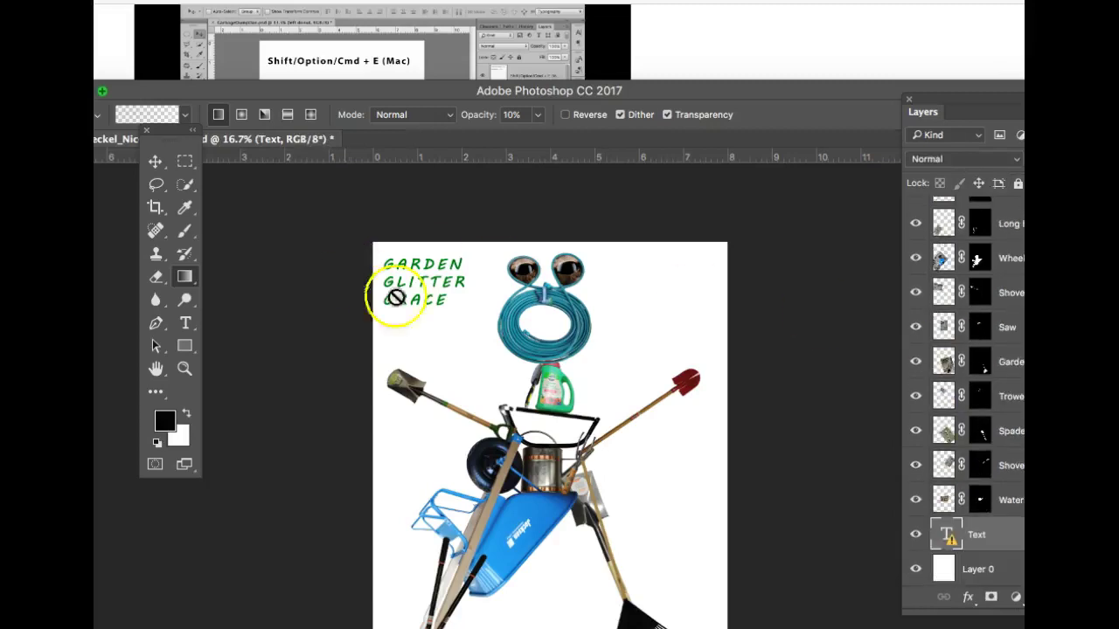
# Hide the GARDEN GLITTER GRACE text layer and toggle Layer 0 off and back on.
pyautogui.click(981, 537)
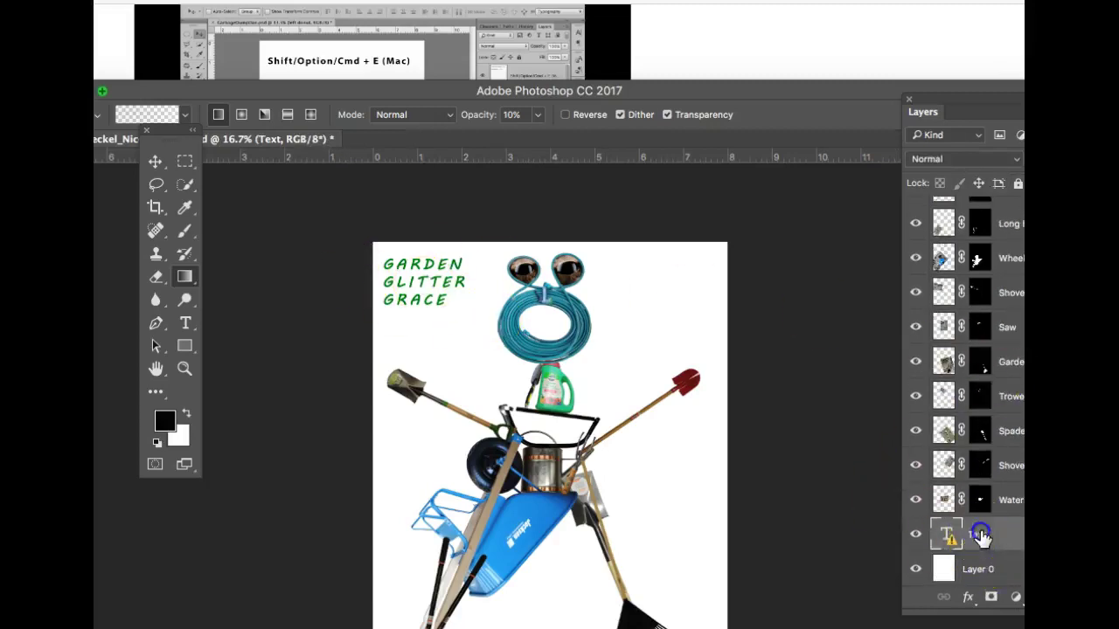
pyautogui.click(916, 534)
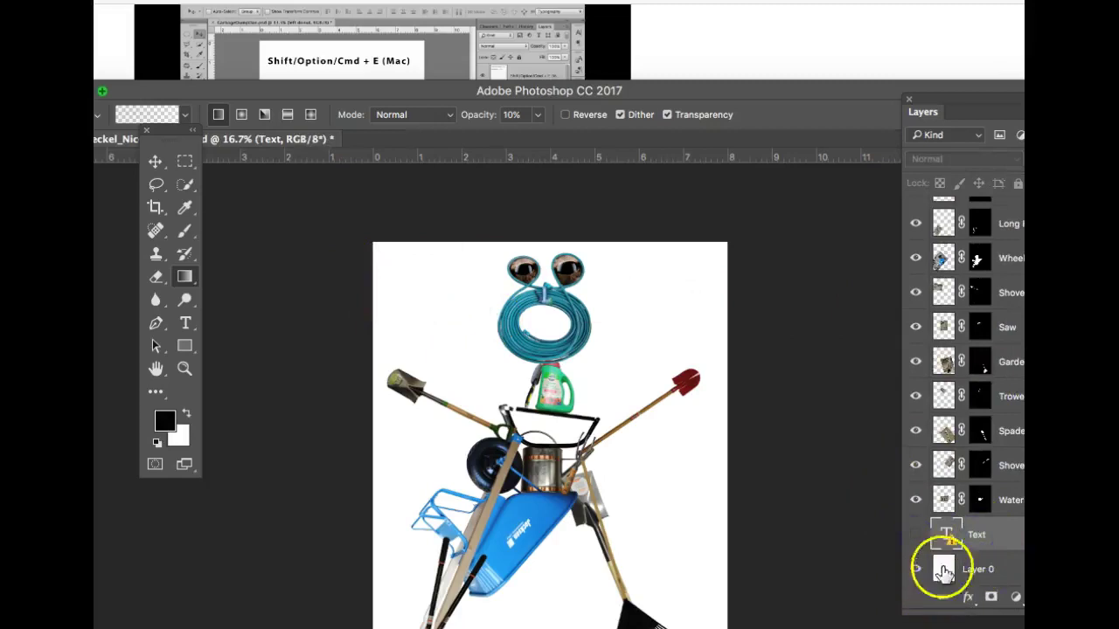
pyautogui.click(916, 569)
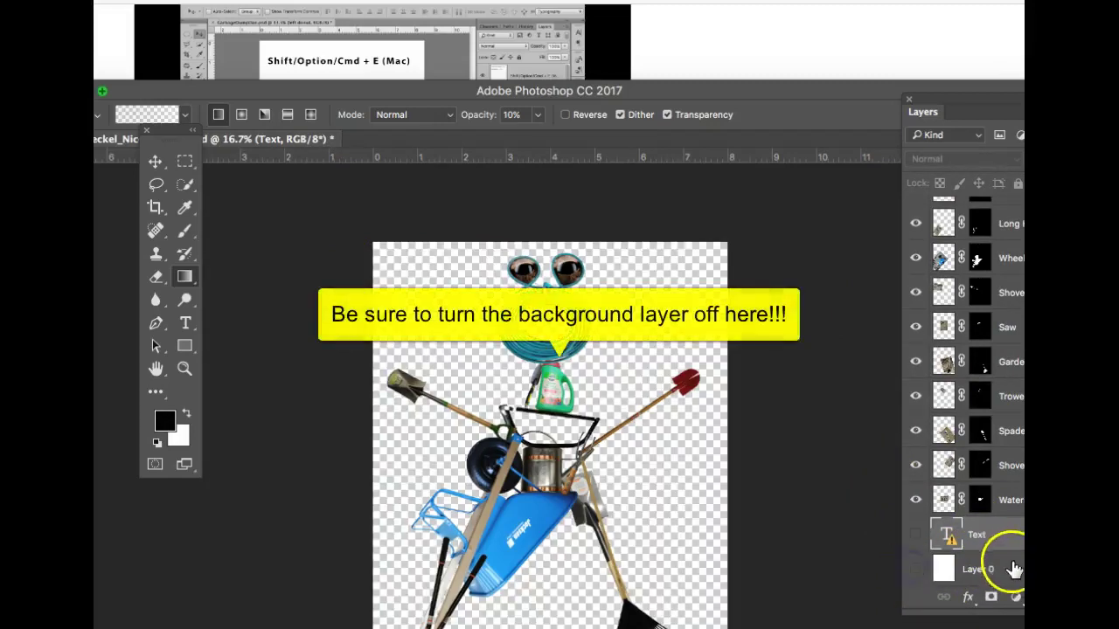
pyautogui.click(914, 570)
pyautogui.scroll(3, 996, 490)
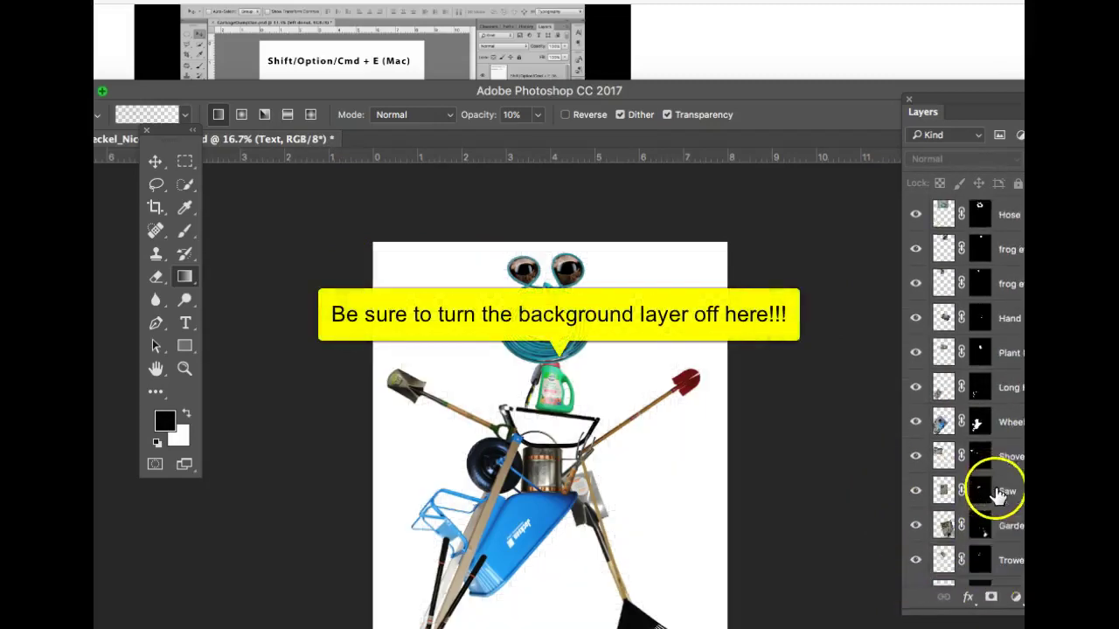
# With the Hose layer active, stamp all visible layers into Layer 1 using Shift+Option+Cmd+E.
pyautogui.click(980, 205)
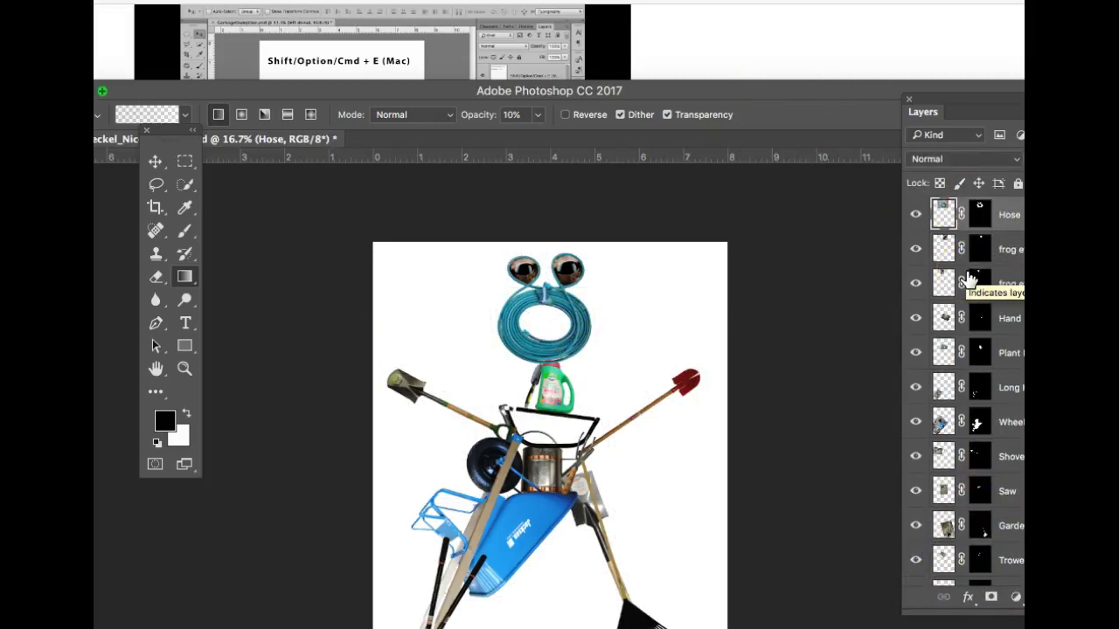
pyautogui.press('alt+shift+super+e')
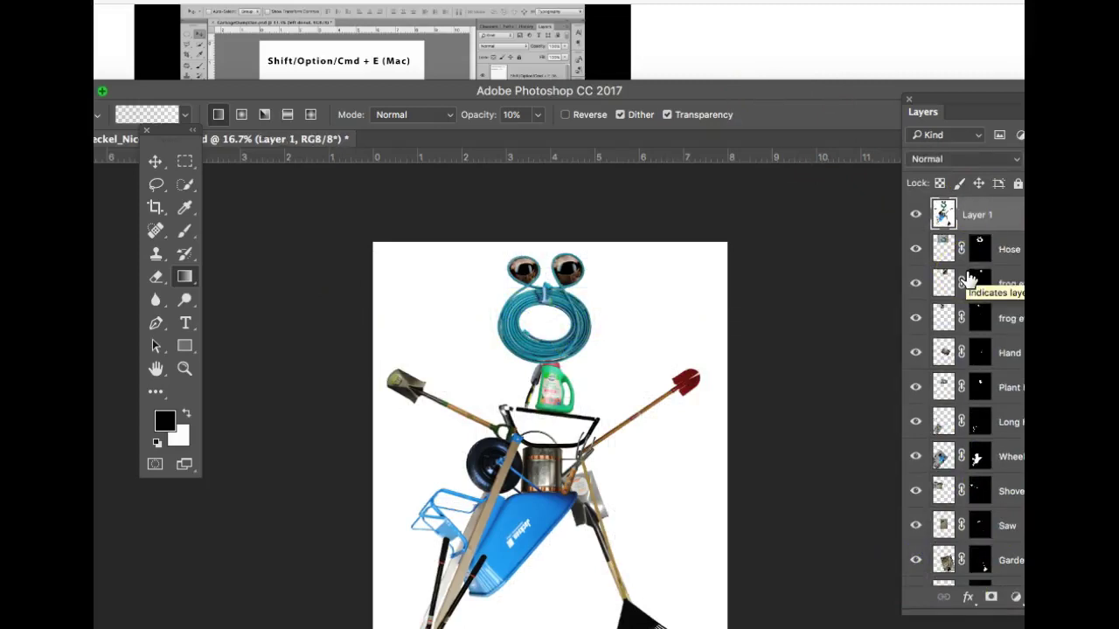
pyautogui.click(916, 215)
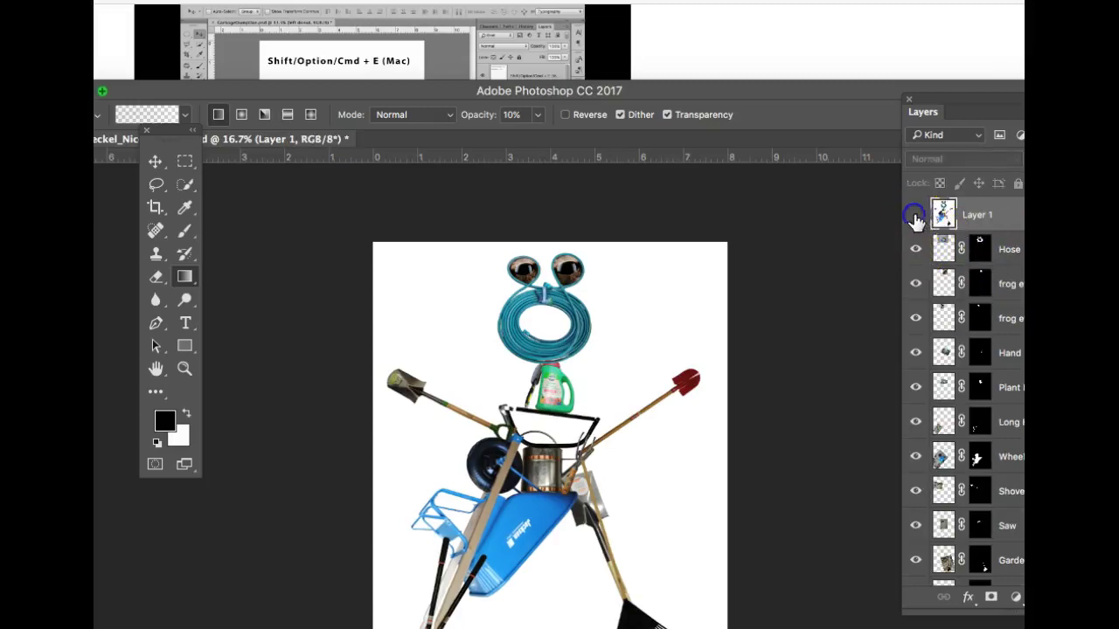
pyautogui.click(915, 215)
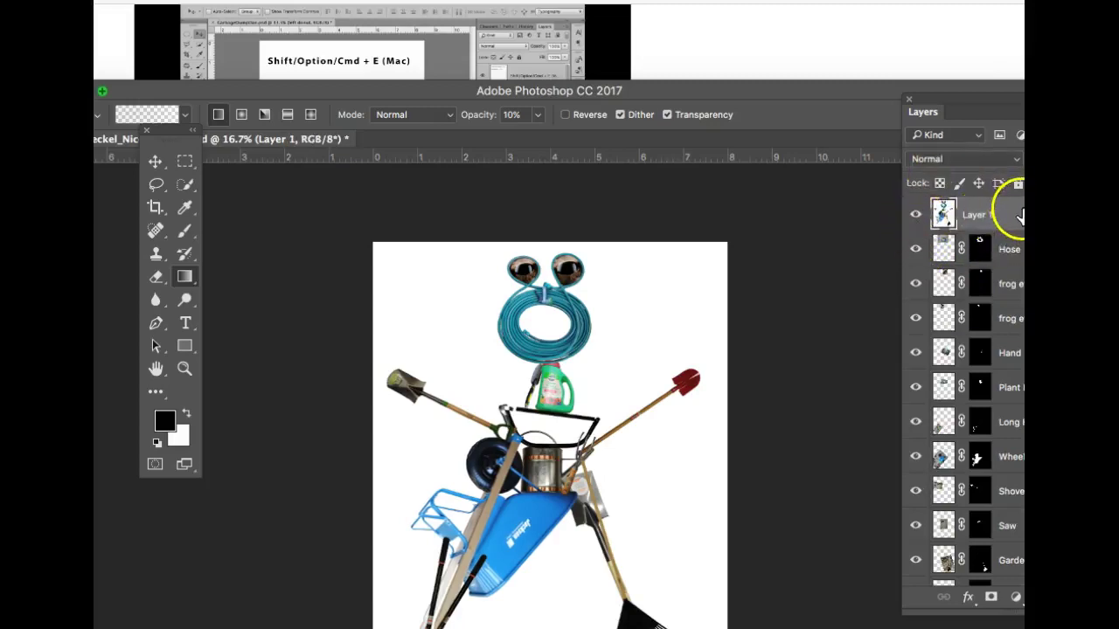
pyautogui.moveTo(326, 92); pyautogui.dragTo(349, 66)
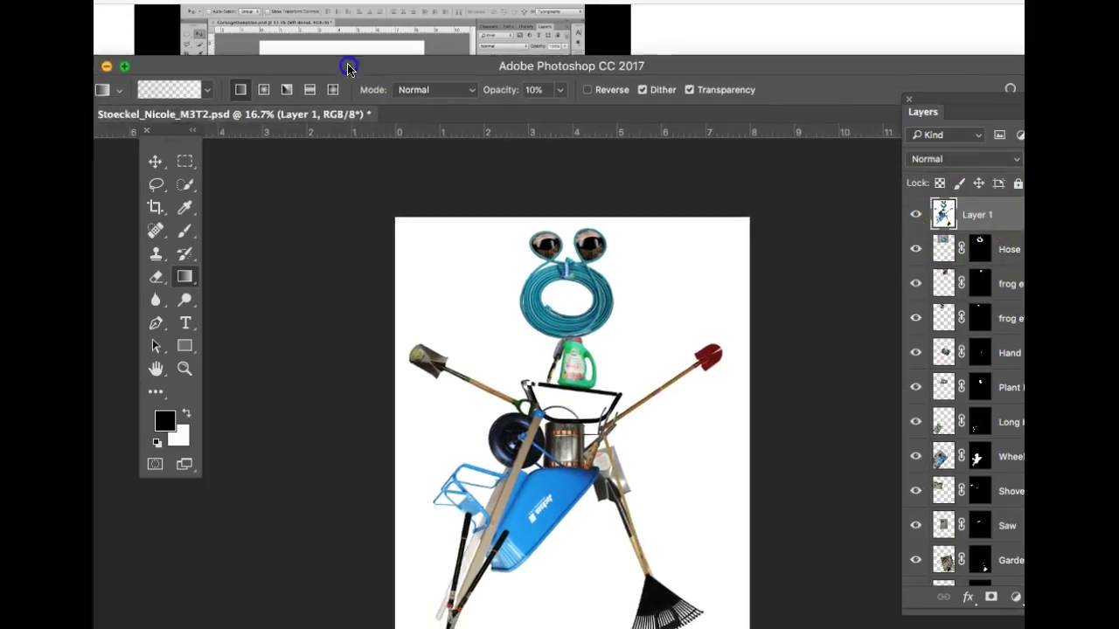
# Close the Photoshop caricature document without saving changes.
pyautogui.doubleClick(263, 63)
pyautogui.click(142, 58)
pyautogui.click(520, 200)
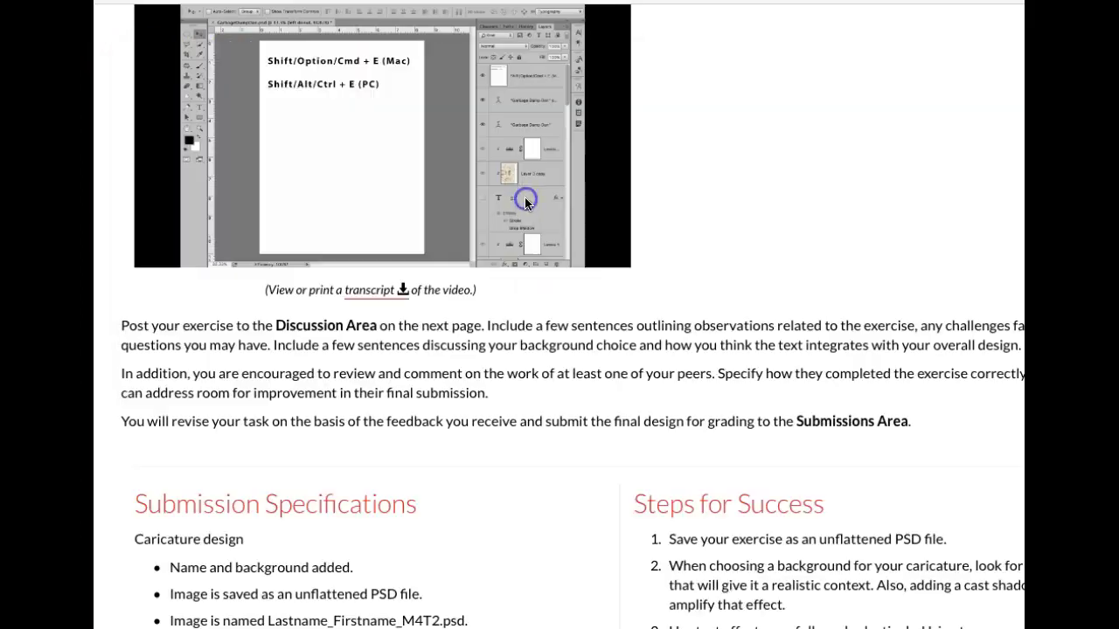
pyautogui.scroll(2, 757, 306)
pyautogui.scroll(-1, 755, 306)
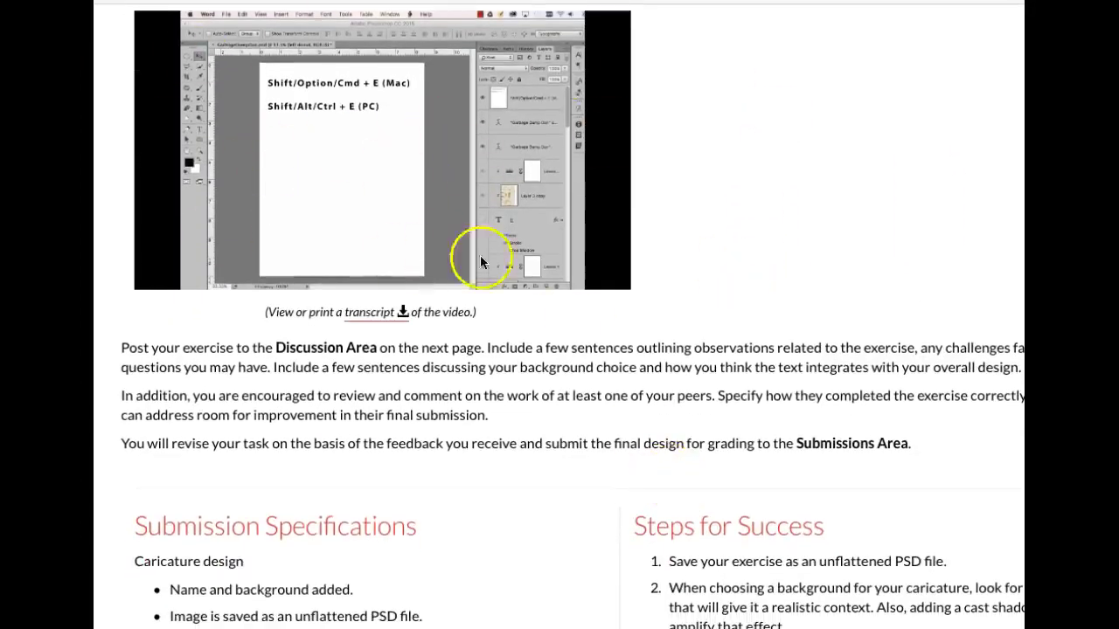
# Play the cast shadow tutorial and skip ahead to 04:04, the Free Transform step.
pyautogui.click(311, 236)
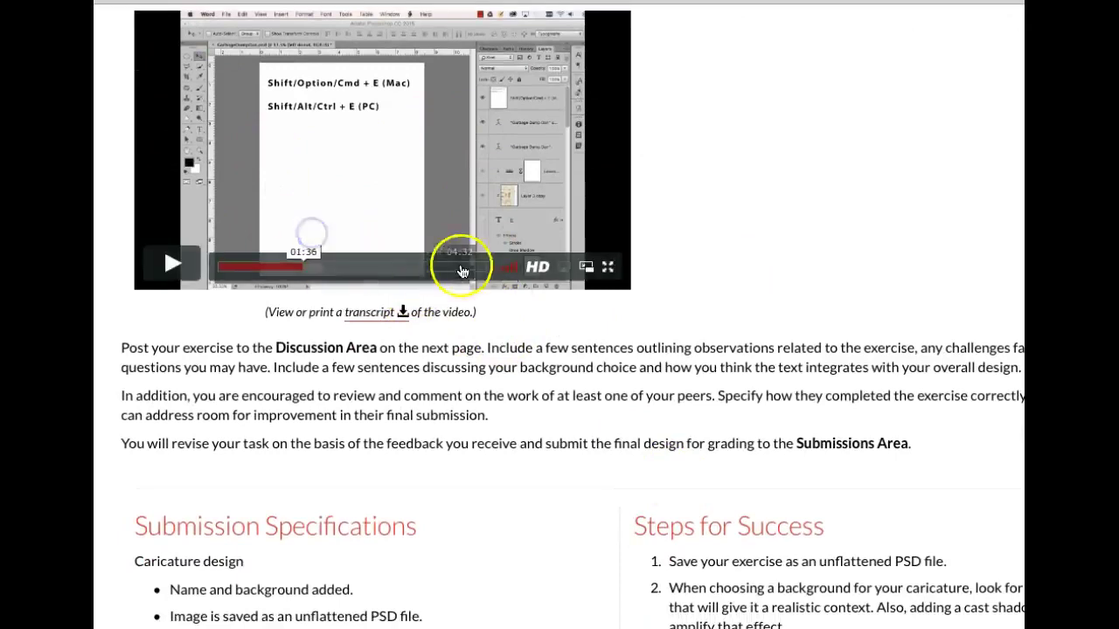
pyautogui.click(444, 275)
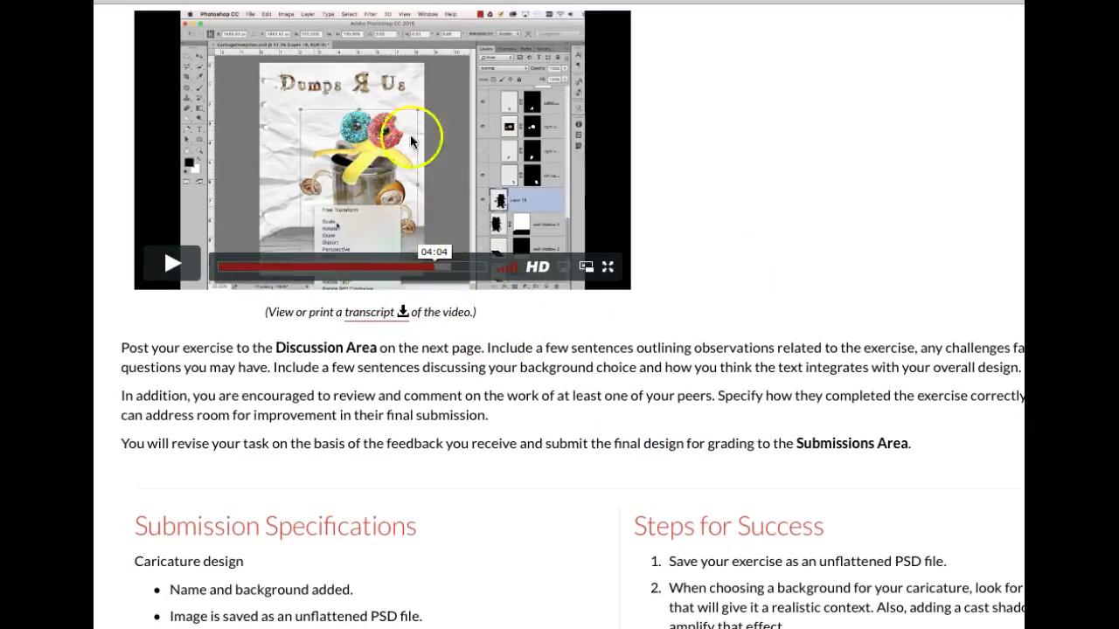
pyautogui.scroll(-1, 393, 114)
pyautogui.scroll(2, 393, 112)
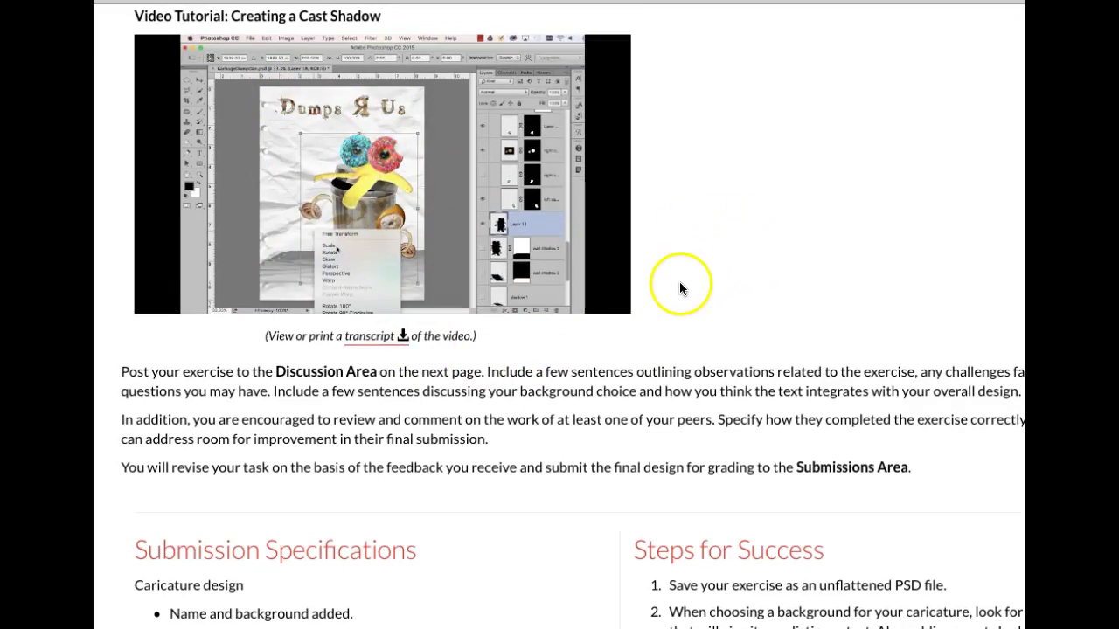
# Bring the Image Manipulation course homepage window forward and scroll to Course Resources.
pyautogui.hotkey('ctrl', 'Up')
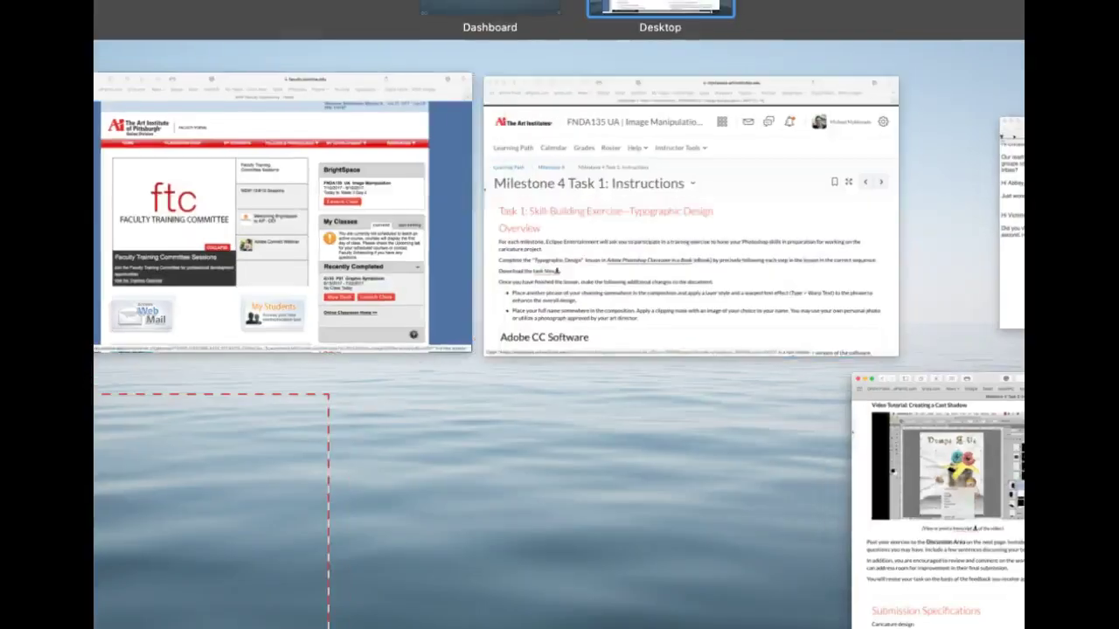
pyautogui.click(656, 172)
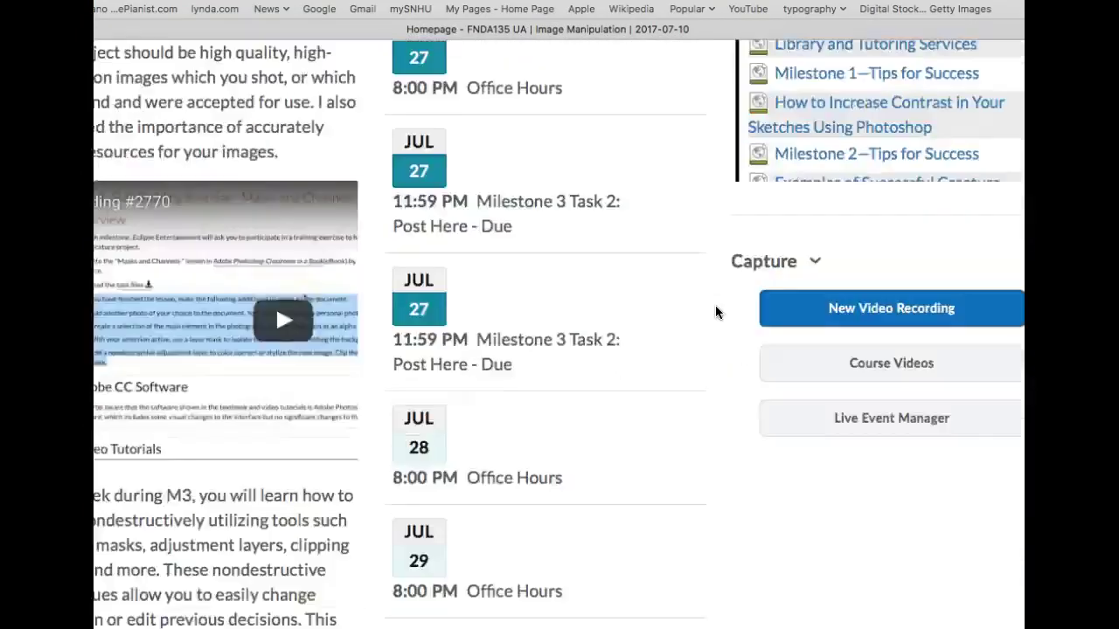
pyautogui.scroll(5, 715, 312)
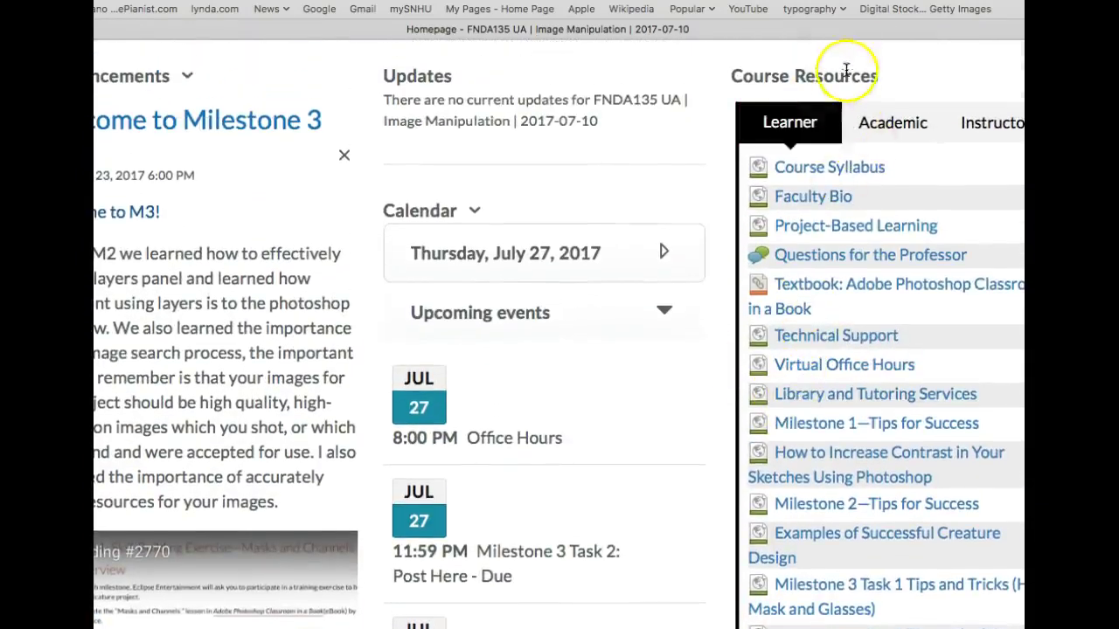
pyautogui.scroll(-7, 857, 287)
pyautogui.scroll(-2, 789, 420)
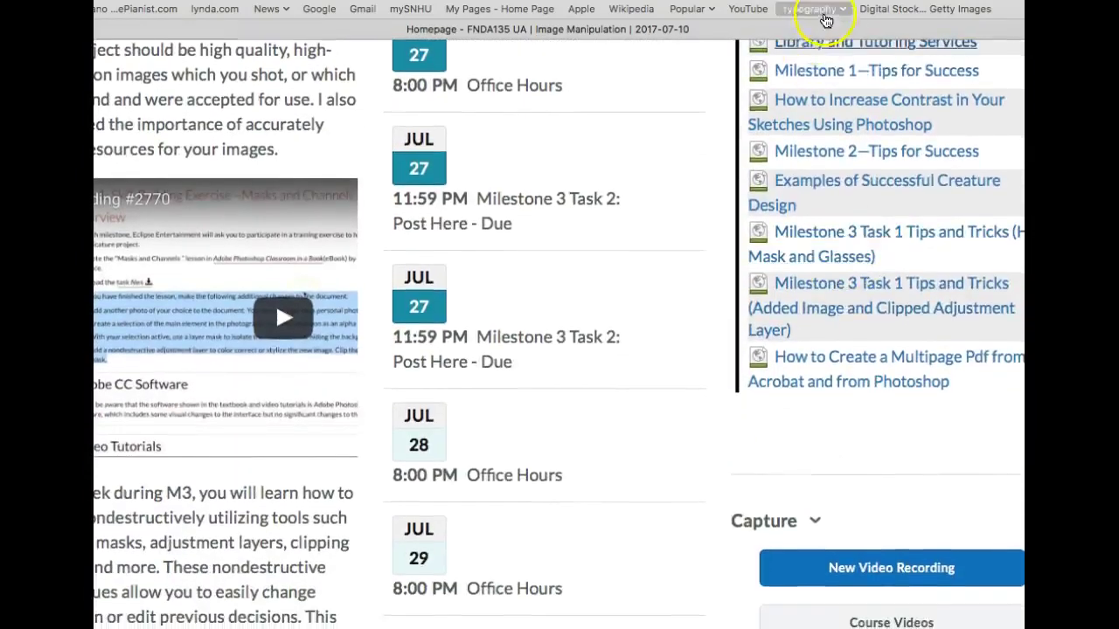
pyautogui.scroll(3, 842, 332)
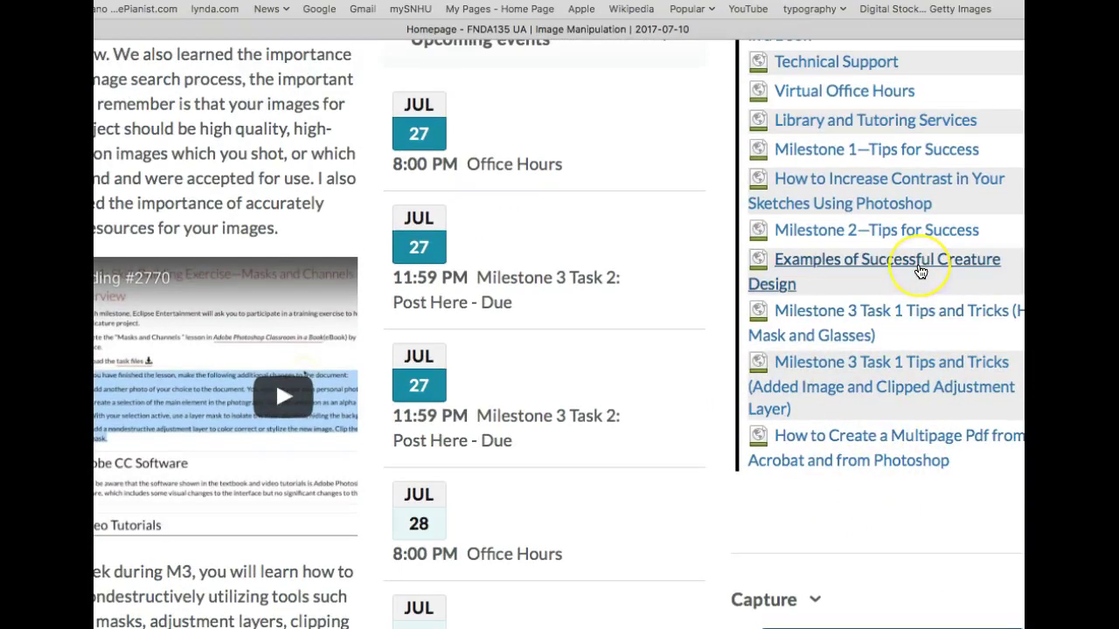
# Point out the Milestone 2 Tips for Success, multipage PDF how-to and clipped adjustment layer tips resources.
pyautogui.click(905, 238)
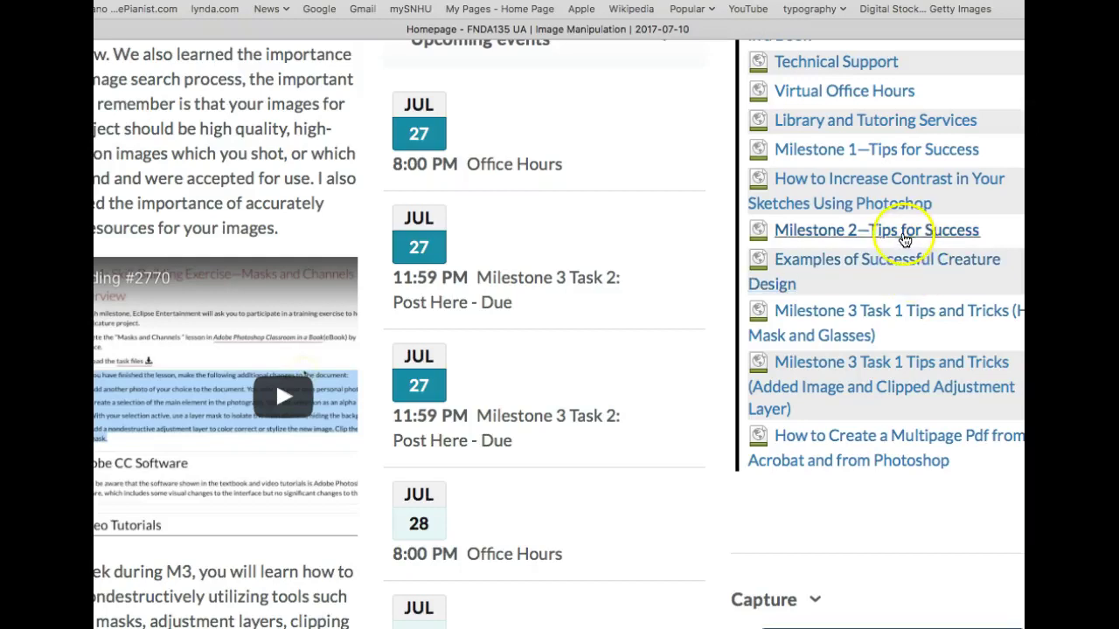
pyautogui.scroll(-5, 904, 271)
pyautogui.scroll(4, 904, 274)
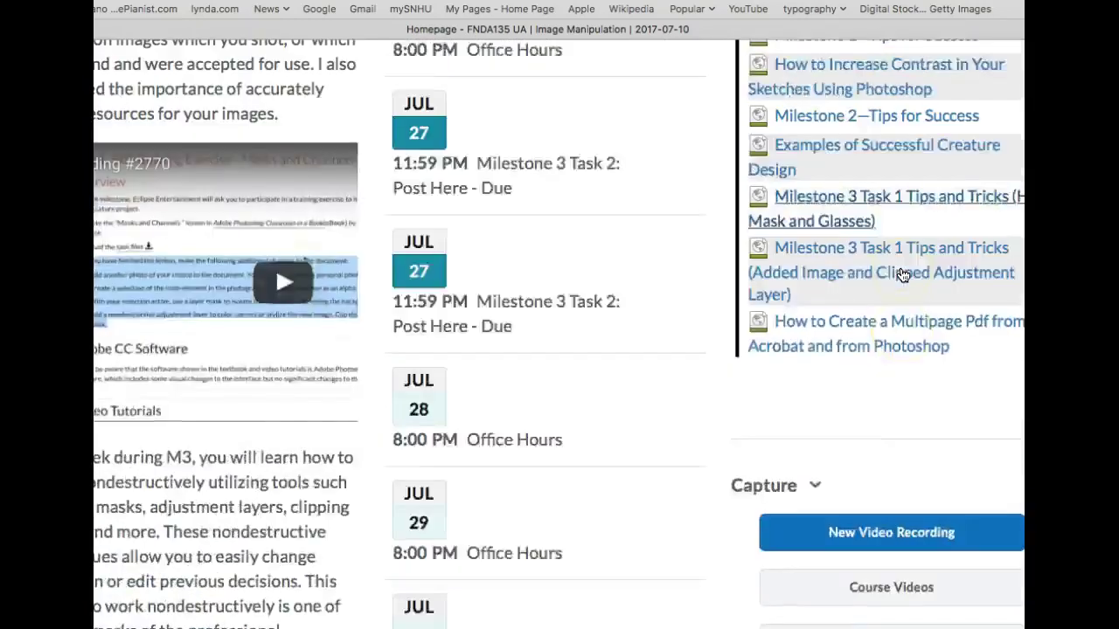
pyautogui.scroll(3, 848, 136)
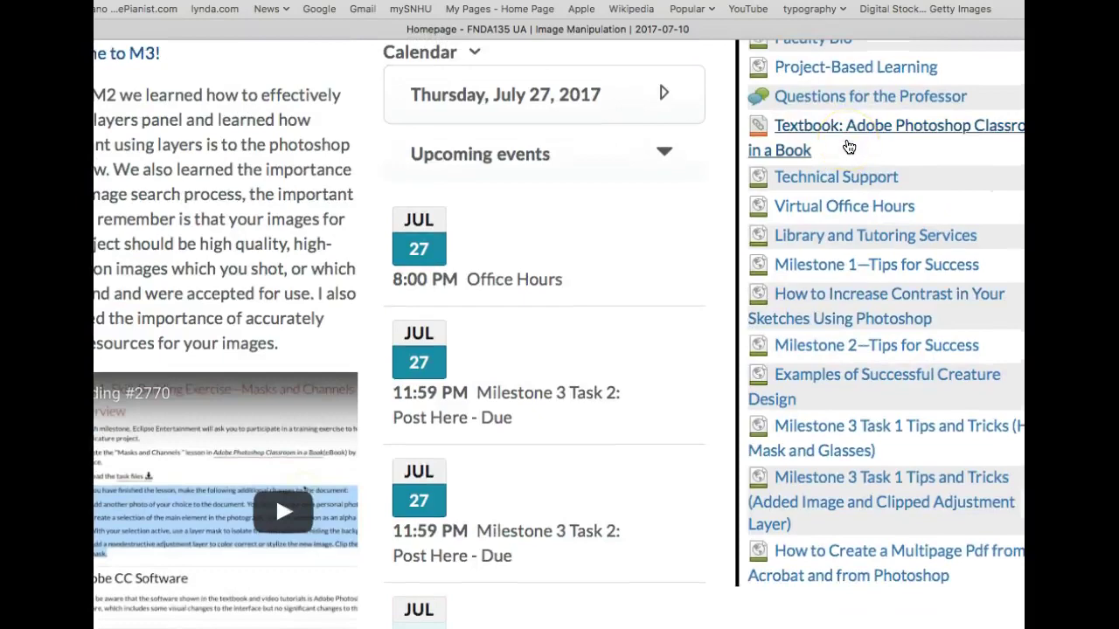
pyautogui.click(911, 564)
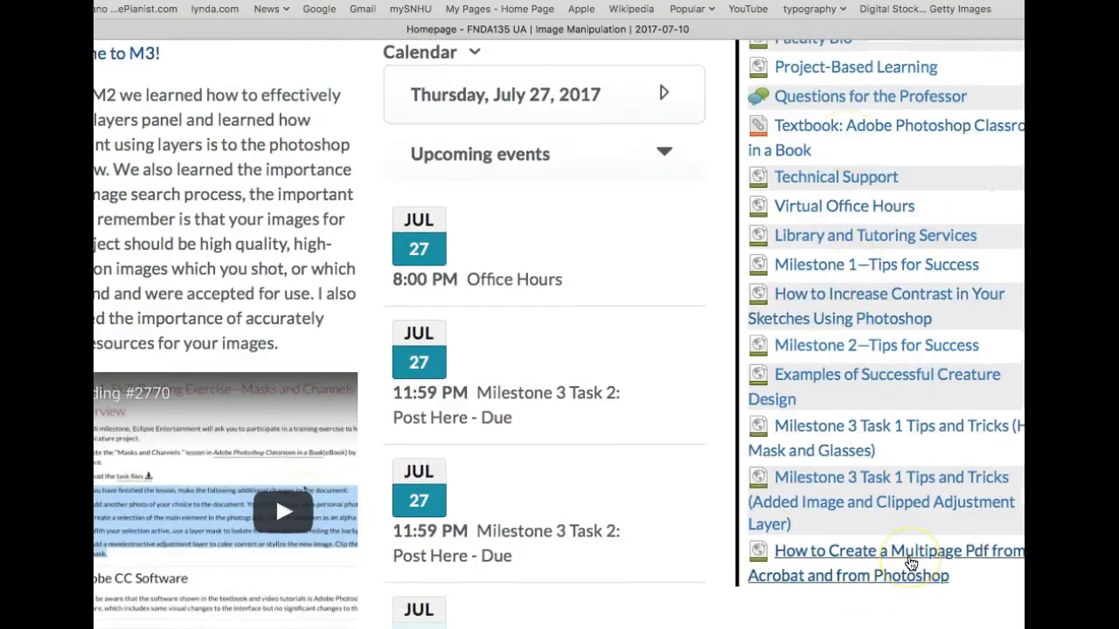
pyautogui.scroll(-3, 910, 563)
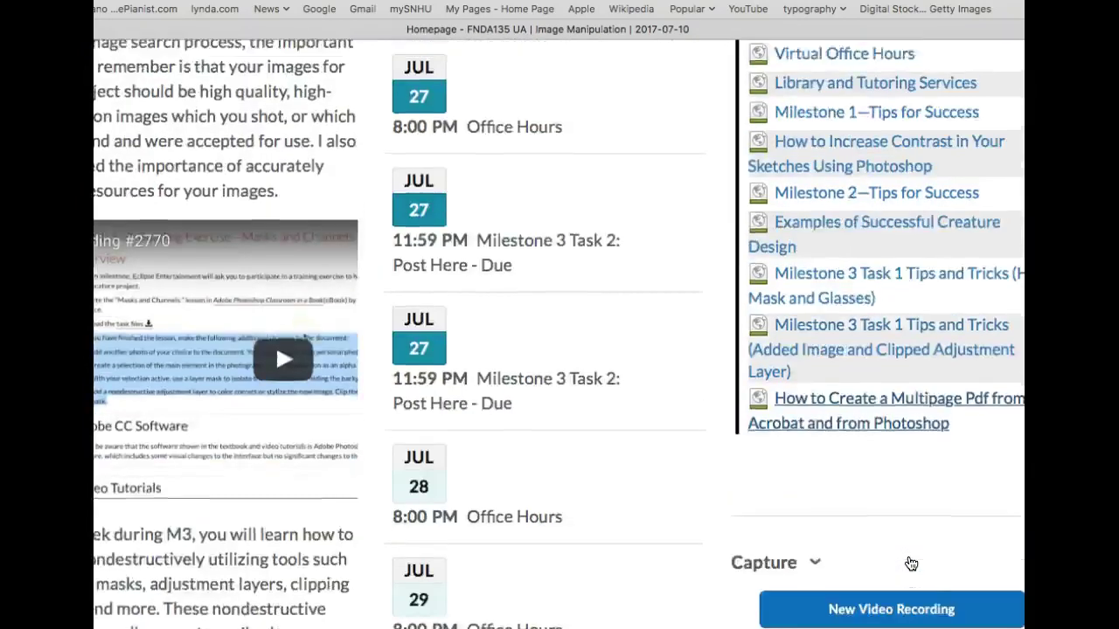
pyautogui.scroll(6, 911, 563)
pyautogui.scroll(-3, 911, 563)
pyautogui.click(909, 517)
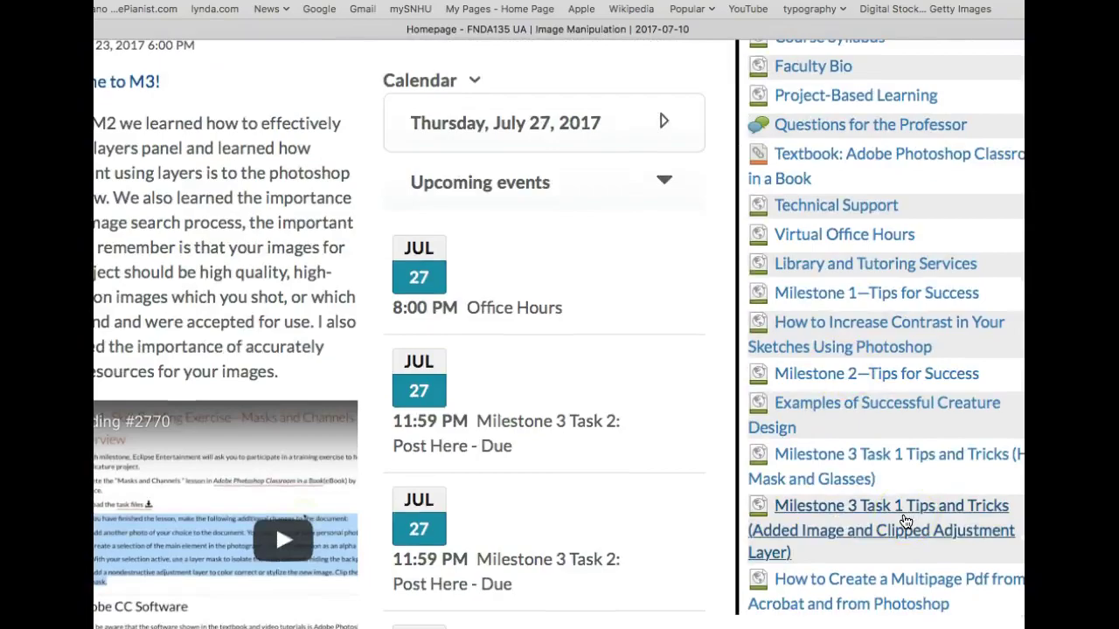
pyautogui.hotkey('ctrl', 'Up')
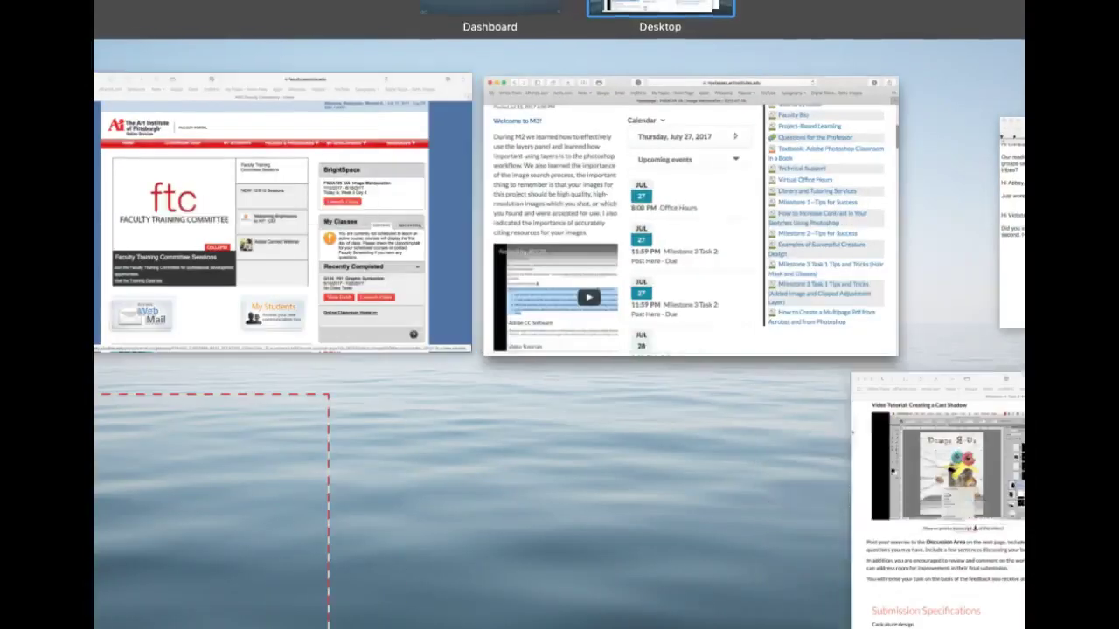
# Bring the Milestone 4 Task 2: Instructions window forward and scroll through the caricature background page.
pyautogui.click(555, 480)
pyautogui.scroll(10, 554, 414)
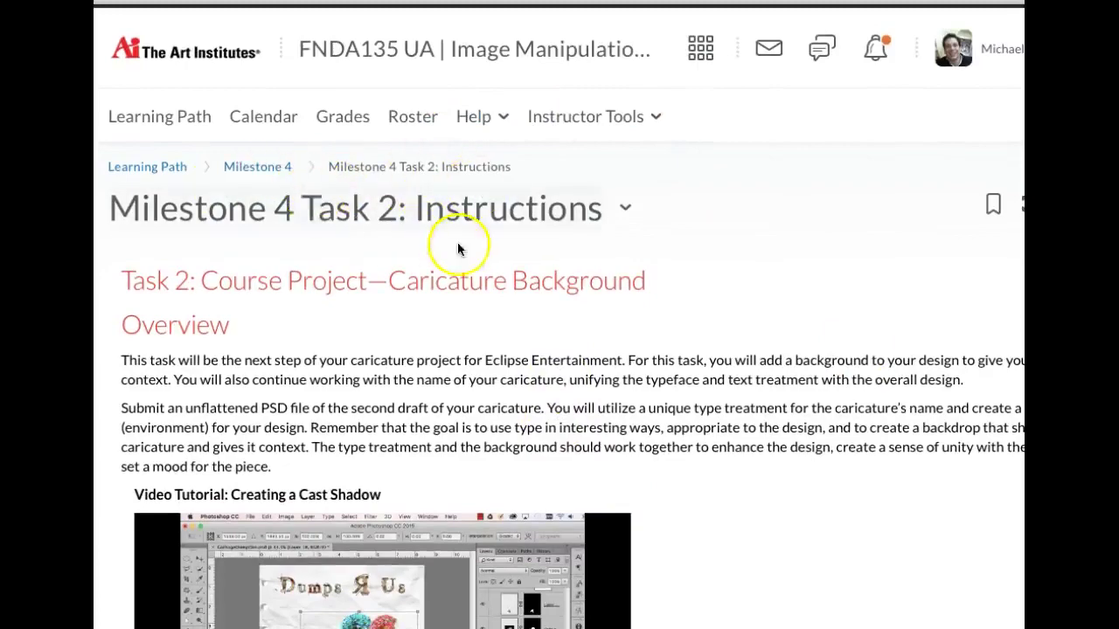
pyautogui.scroll(-5, 507, 292)
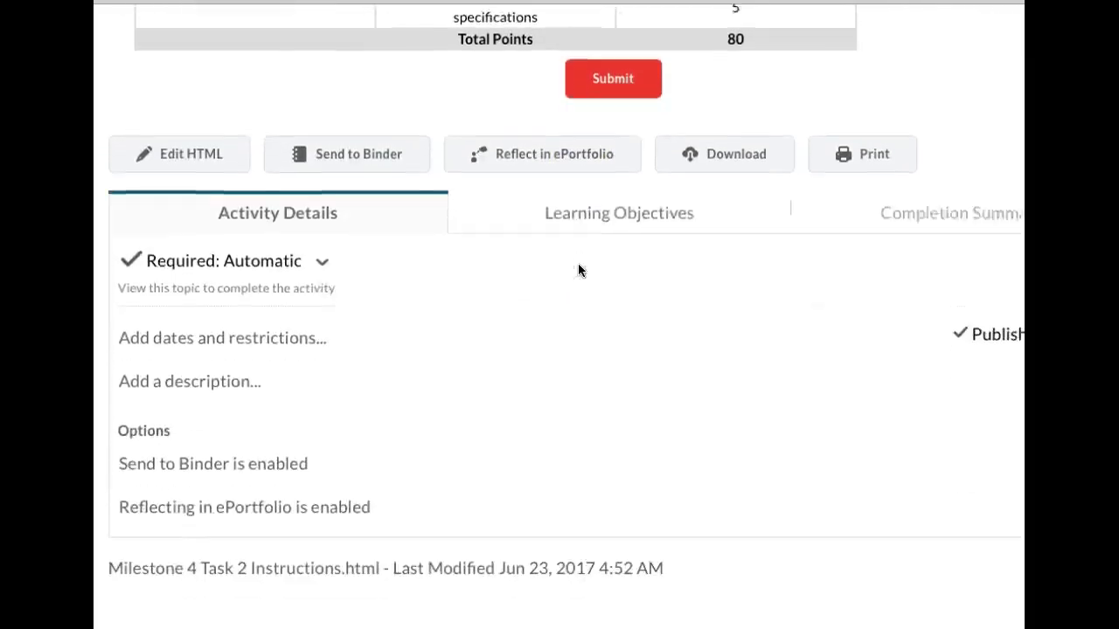
pyautogui.scroll(20, 583, 280)
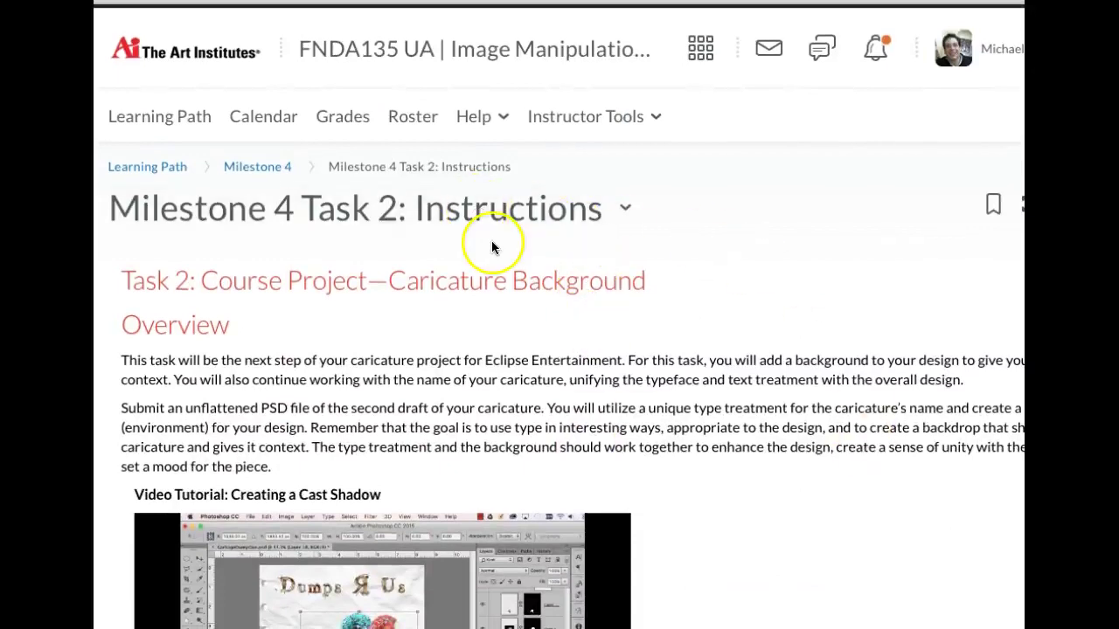